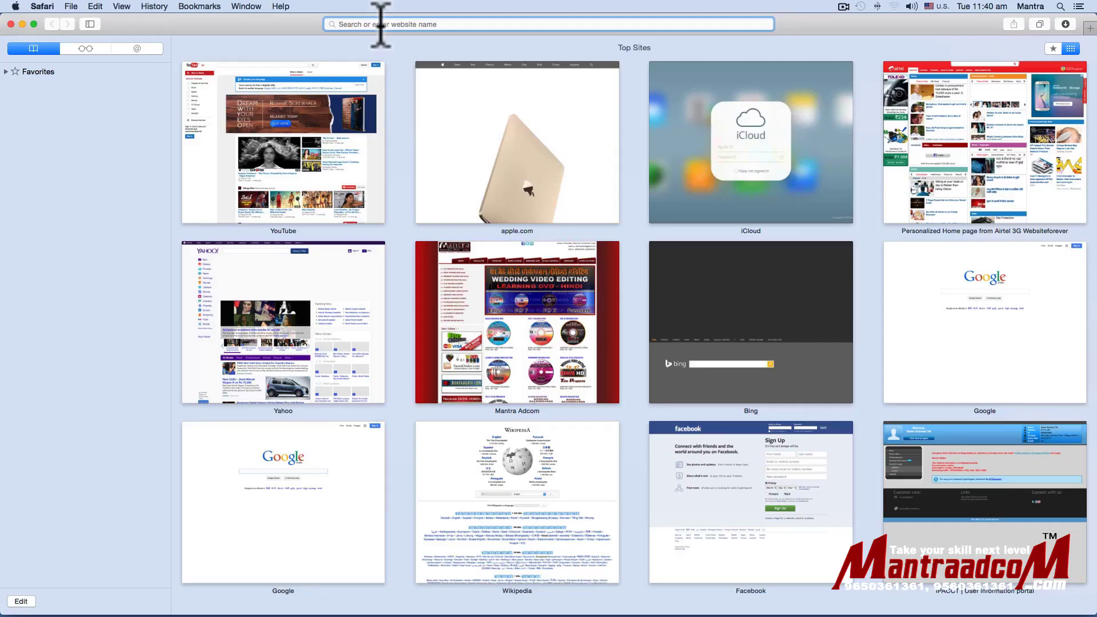
Load google.co.in in Safari from the 'goo' address-bar suggestion.
text(google.co.in)
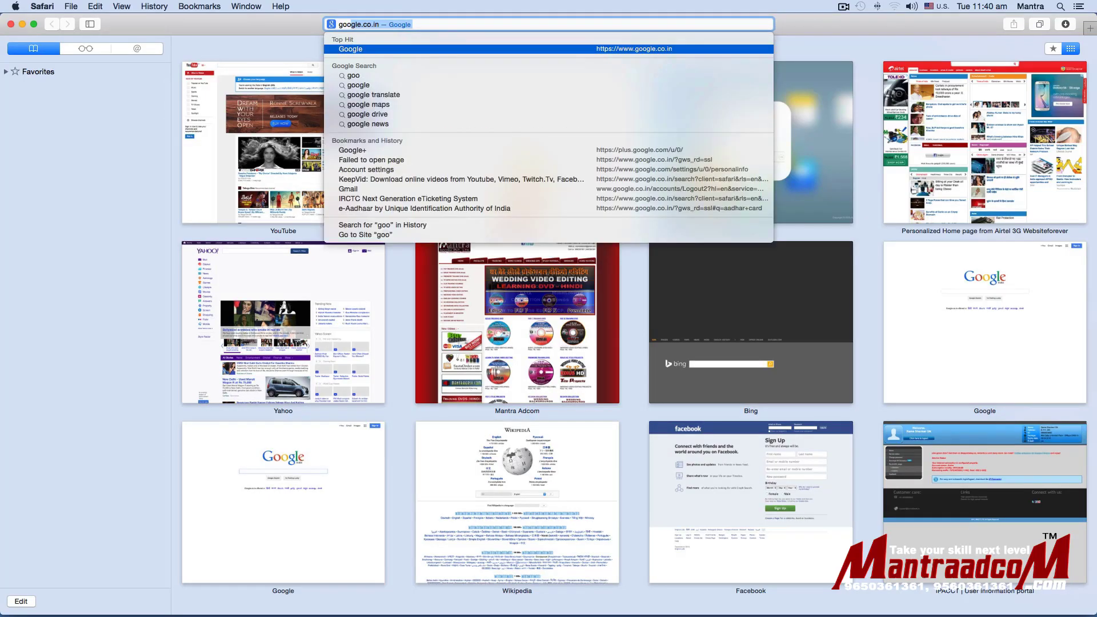
key(Return)
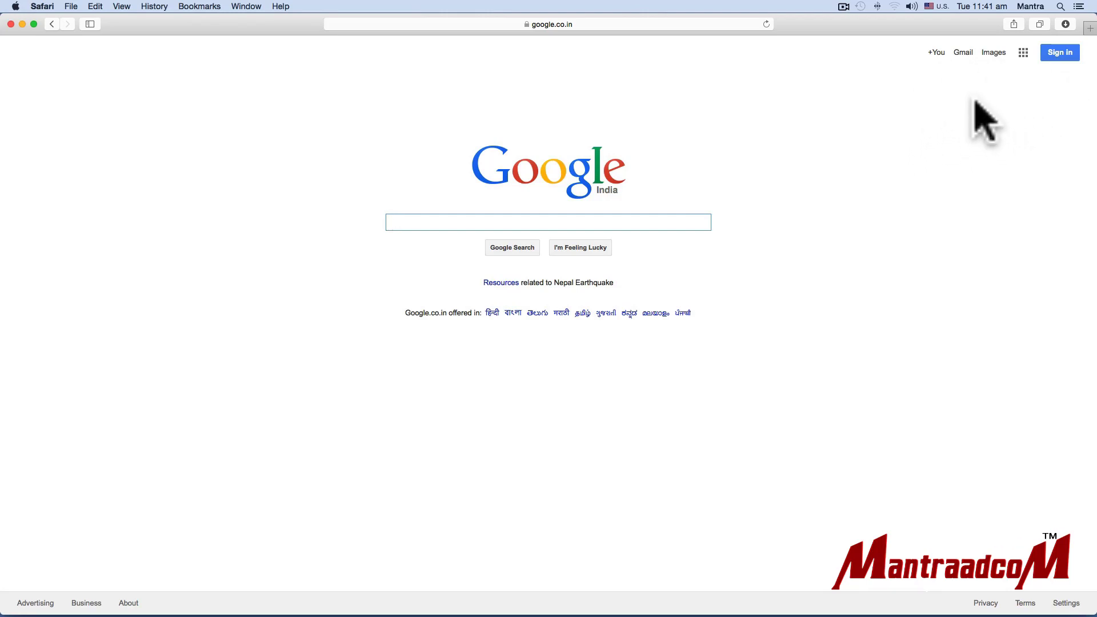
Close the pop-up tab, search Google for 'google chrome download', and open Chrome's result.
click(438, 222)
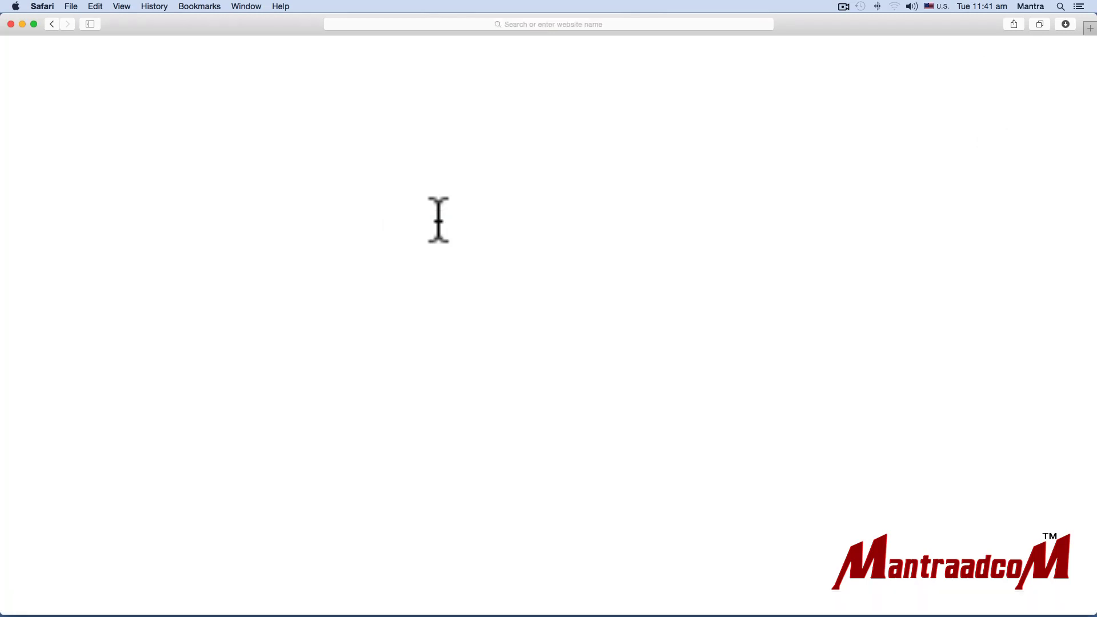
key(super+w)
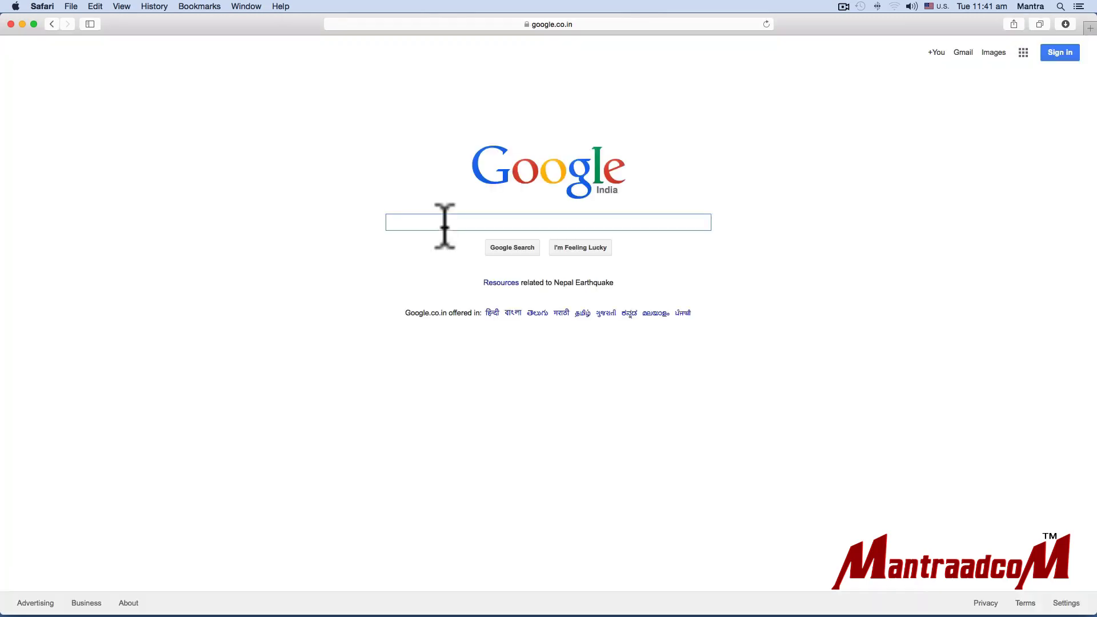
text(google chorm)
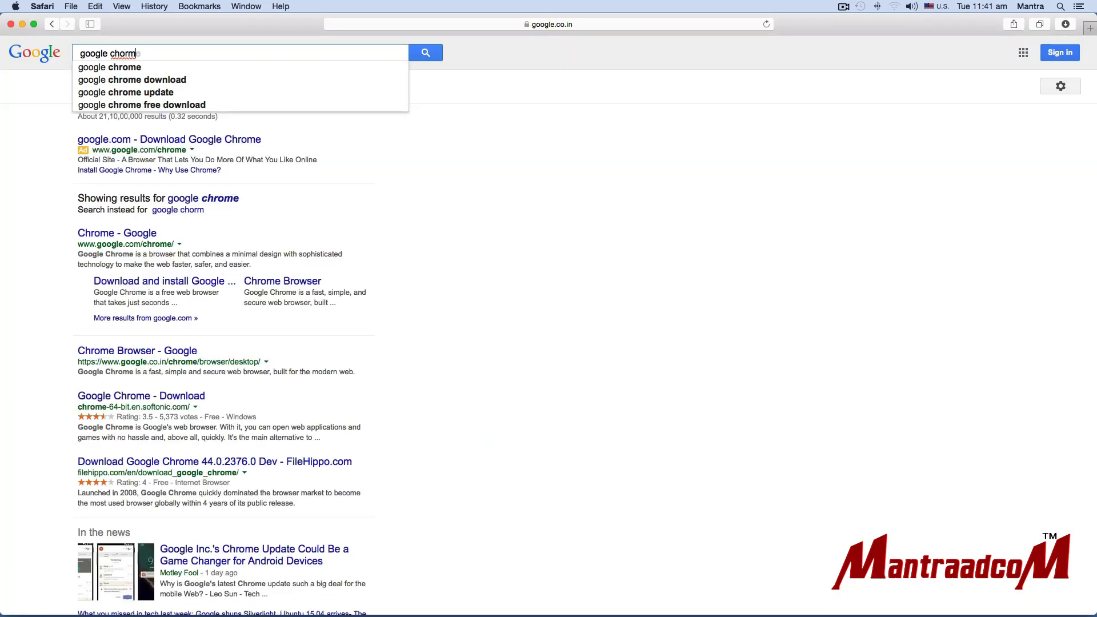
click(132, 79)
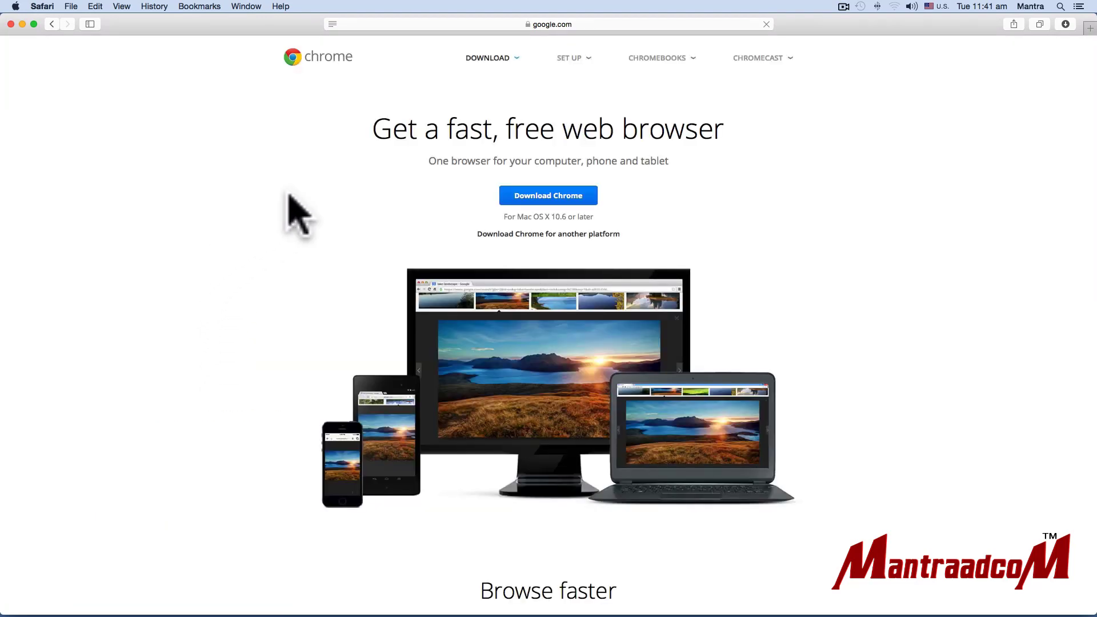
Start the Chrome for Mac download and agree to the terms via 'Accept and Install'.
click(551, 197)
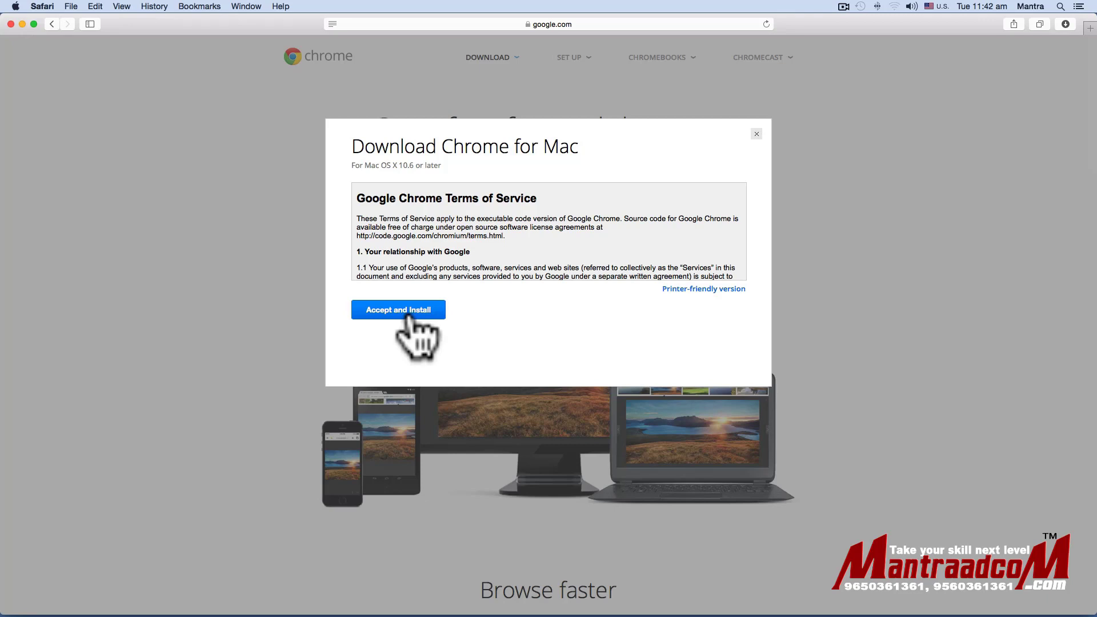
click(237, 597)
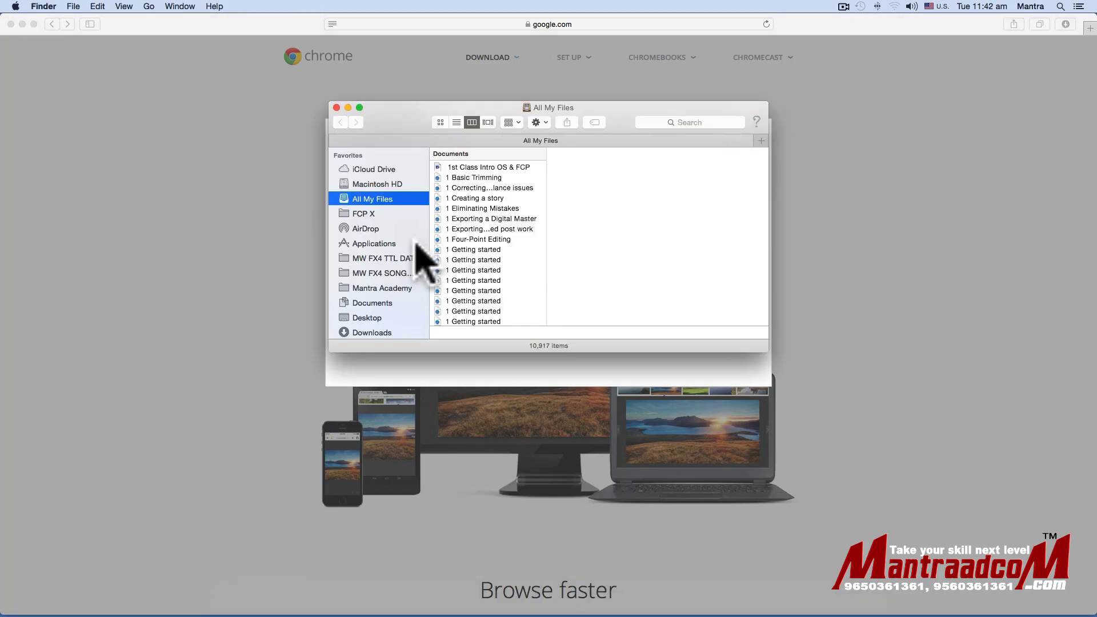
Locate Google Chrome in Finder's Applications folder and drag it onto the Dock.
click(416, 244)
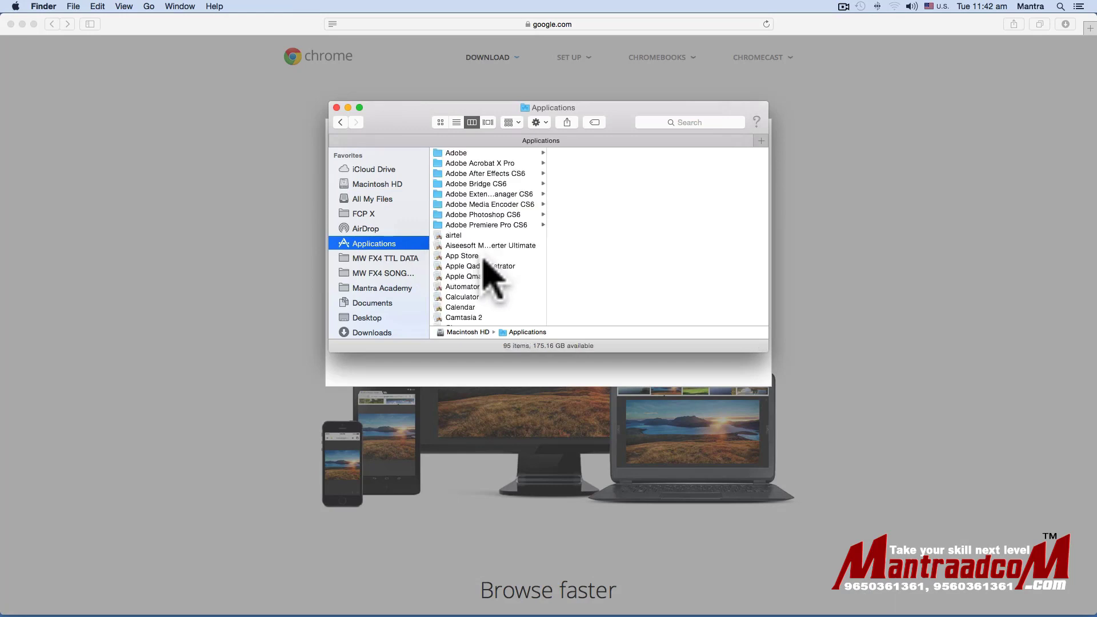
scroll(486, 286, down, 10)
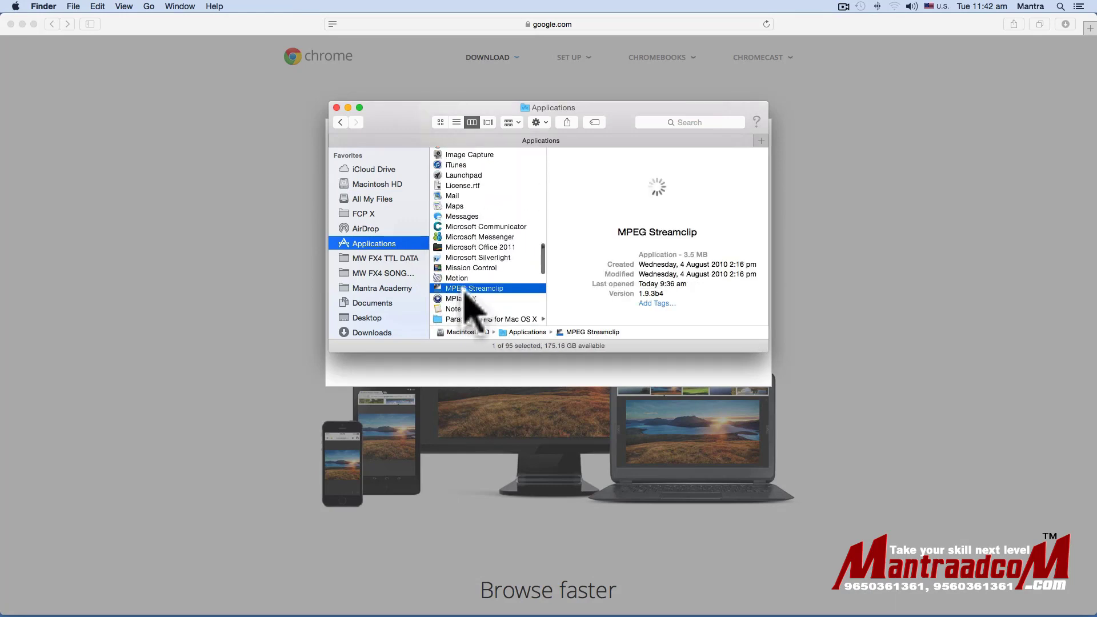
scroll(486, 241, up, 5)
click(467, 166)
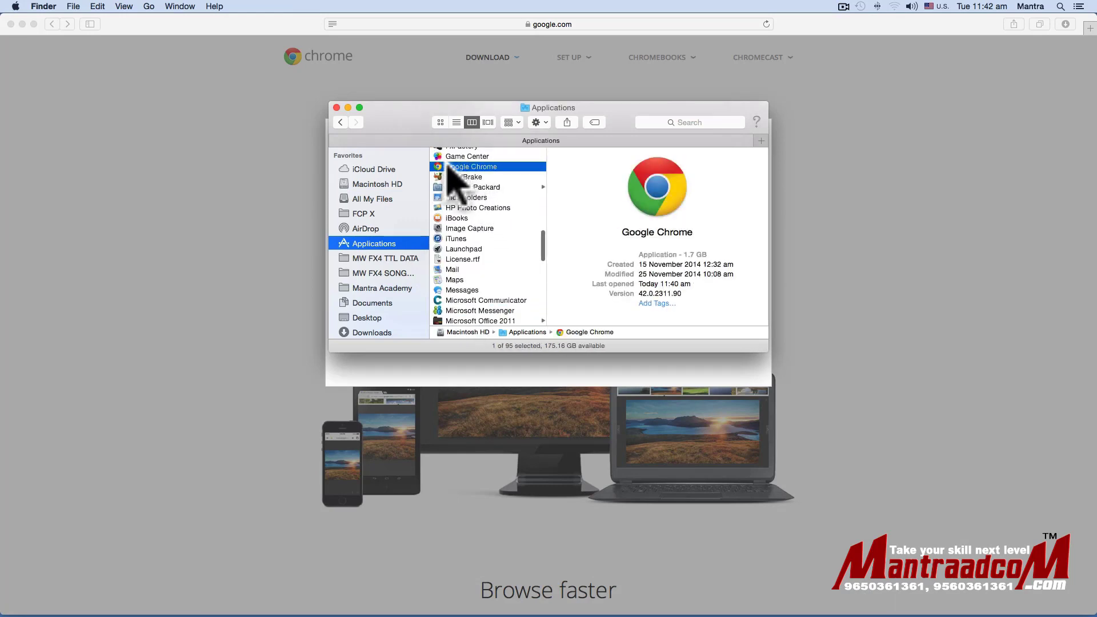
drag(455, 166, 559, 610)
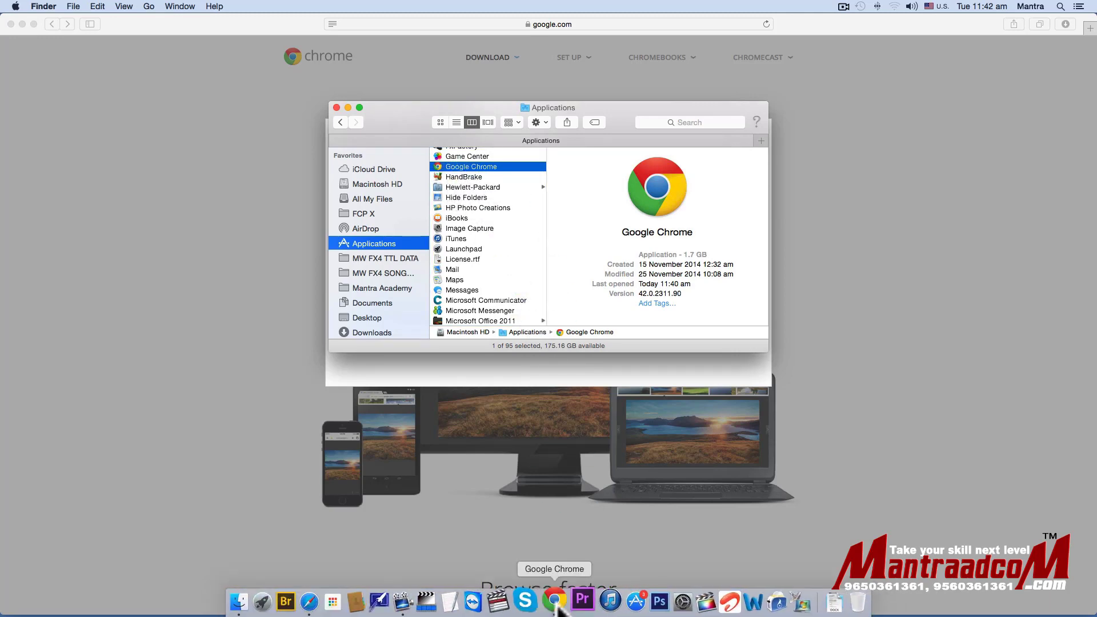
Launch Chrome from the Dock, load google.co.in in a new tab, and close the pop-up tab.
click(555, 604)
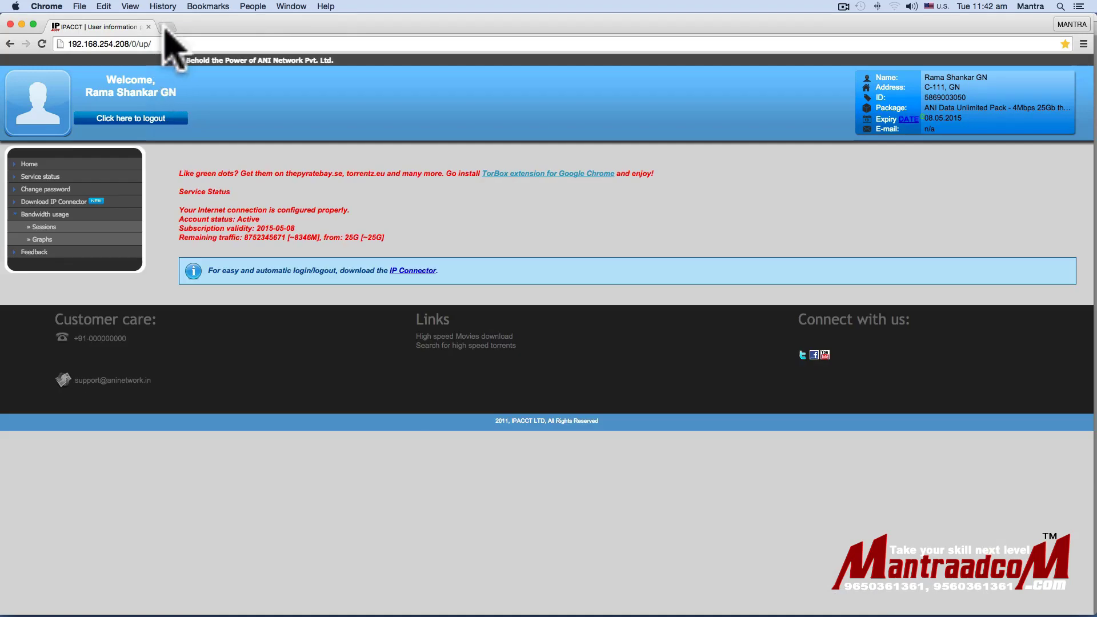
click(279, 27)
text(google.co.in)
key(Return)
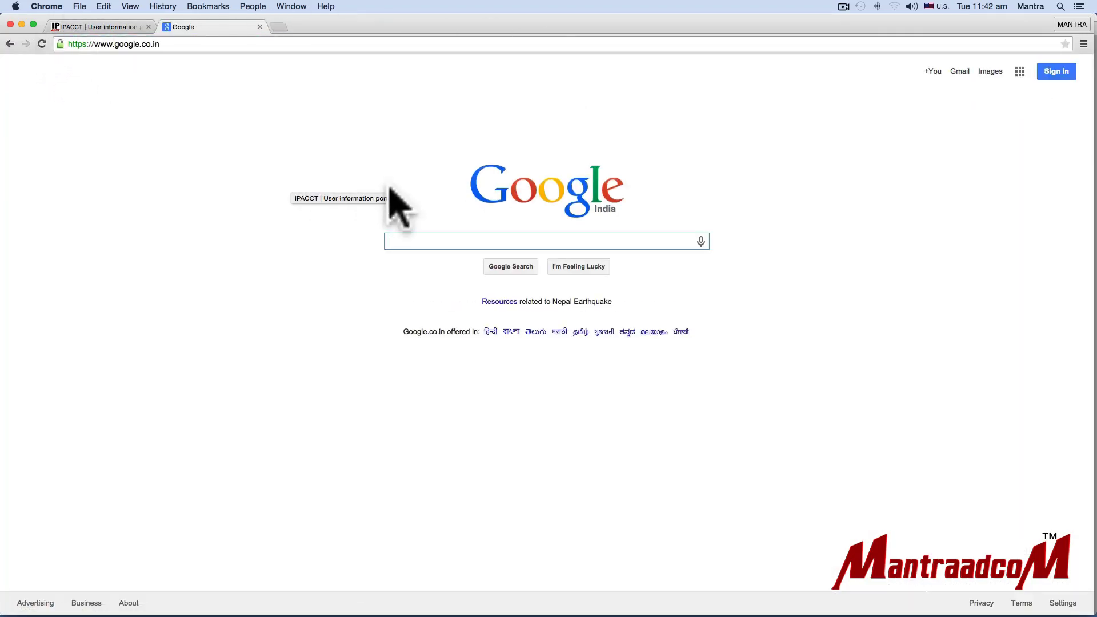
click(419, 243)
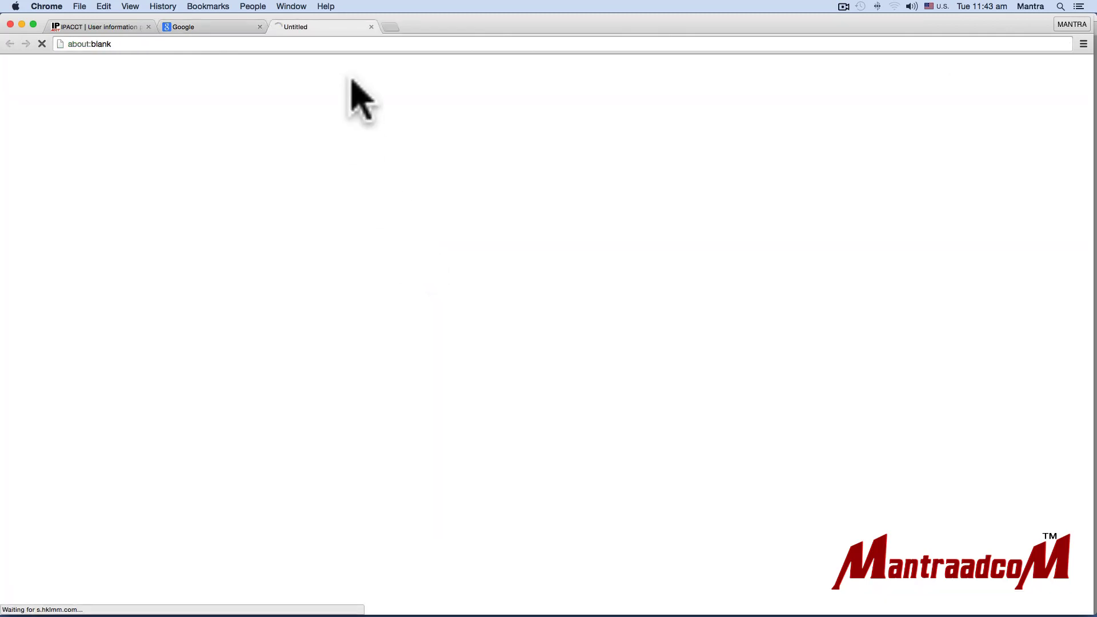
click(371, 27)
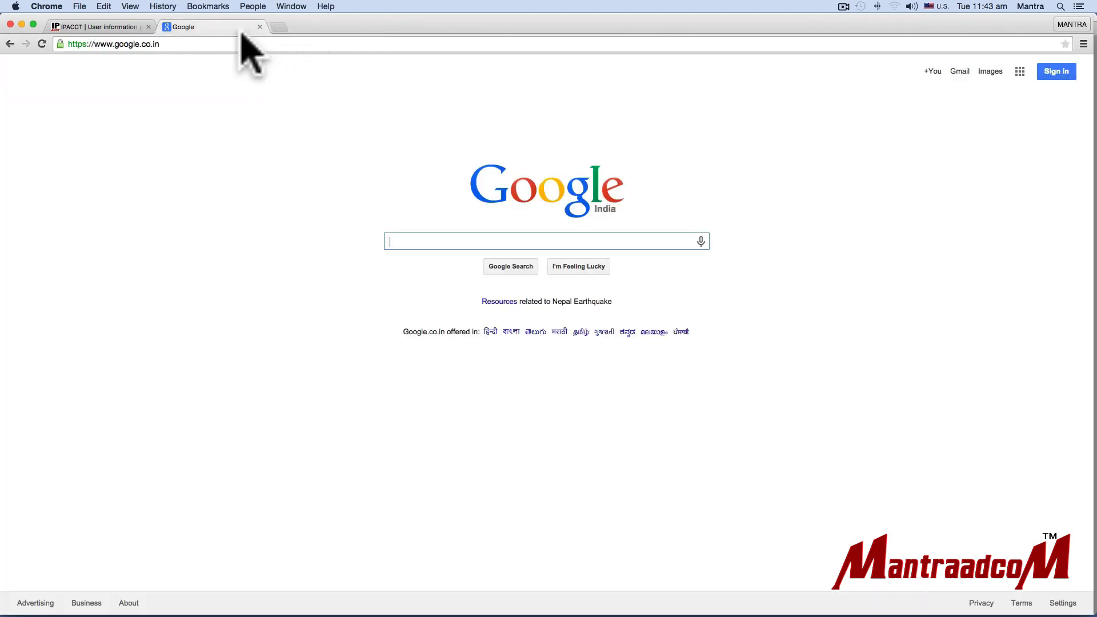
Go to youtube.com, open the Beginner Video Editing Tutorial, and copy its web address.
click(177, 45)
text(youtube.com)
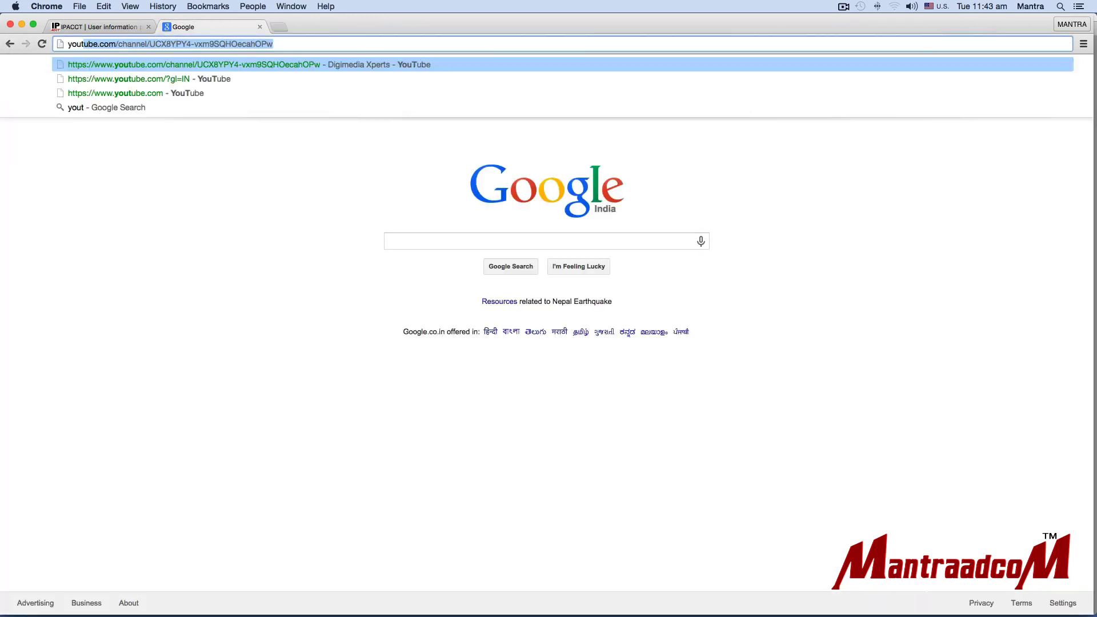
key(Return)
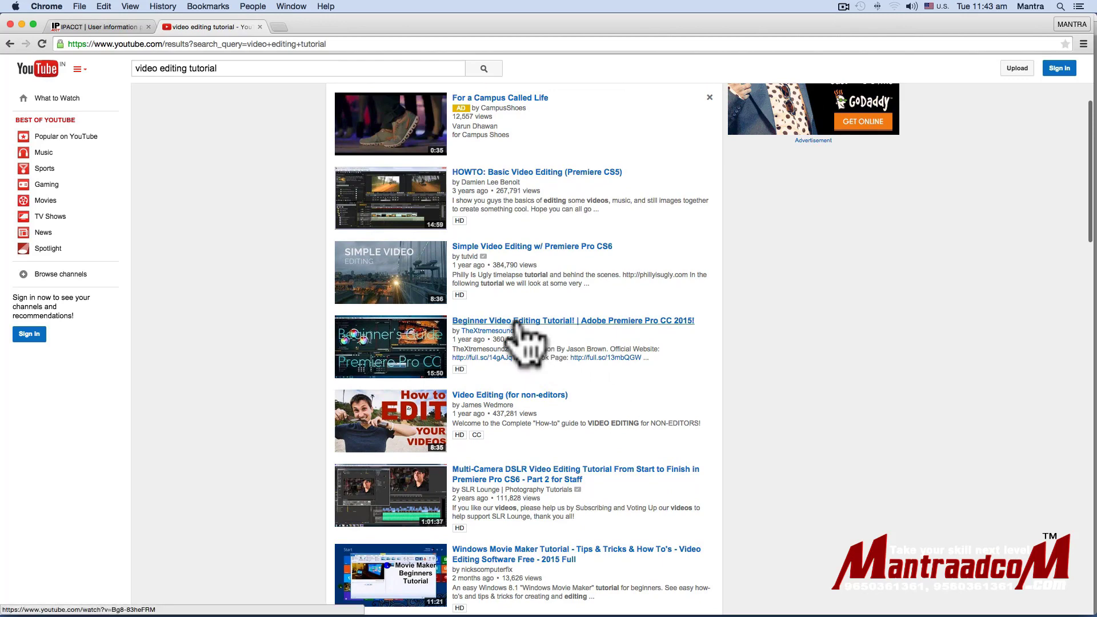
click(517, 322)
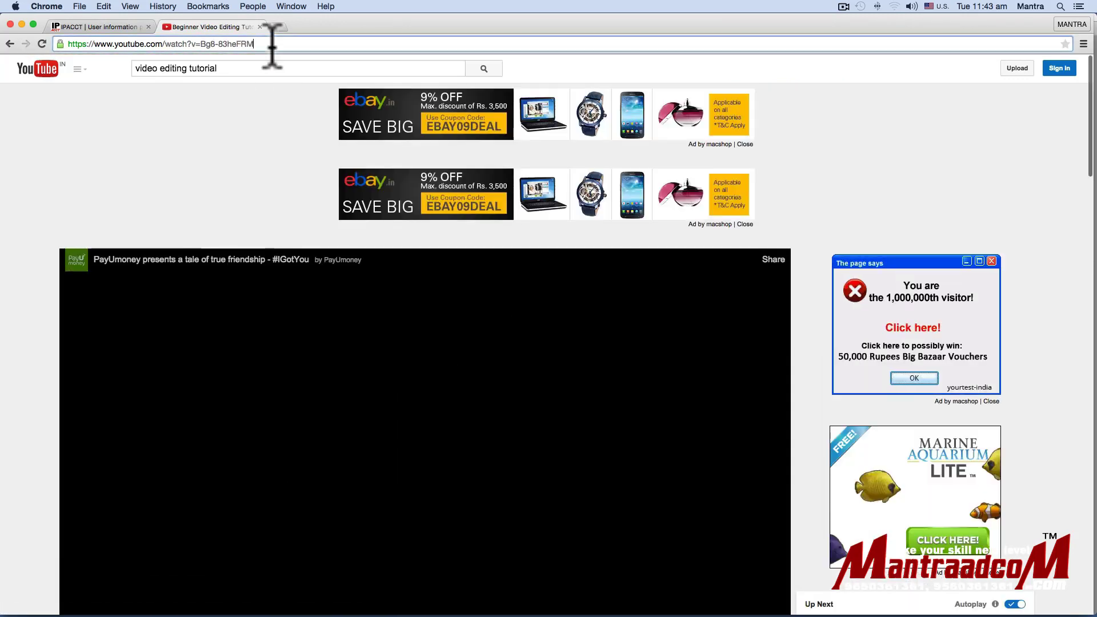
click(98, 44)
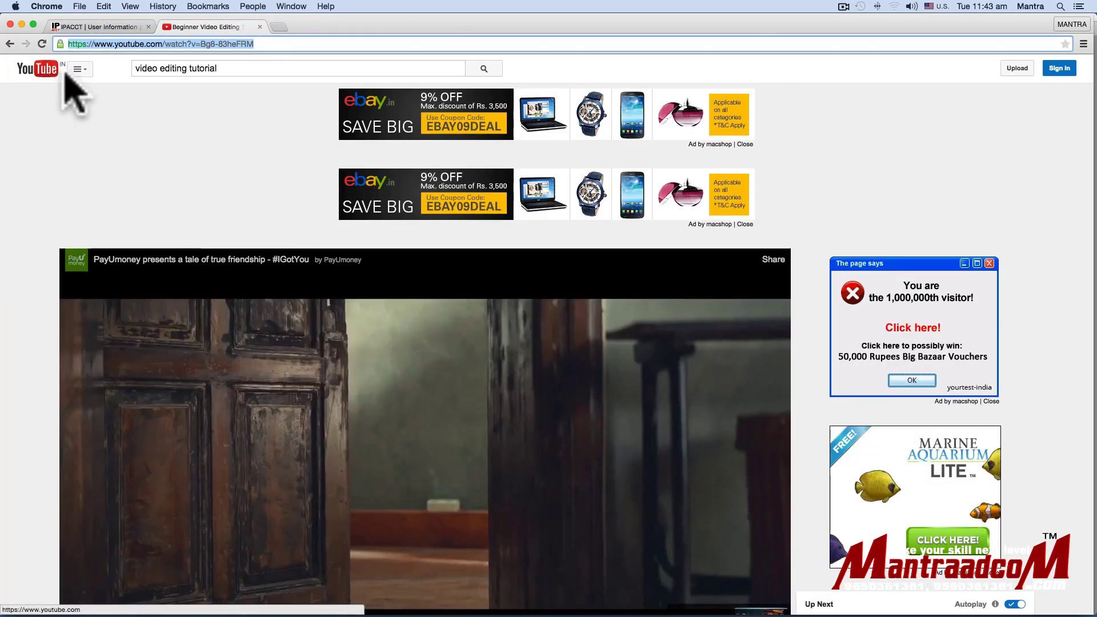
scroll(68, 92, down, 3)
click(279, 27)
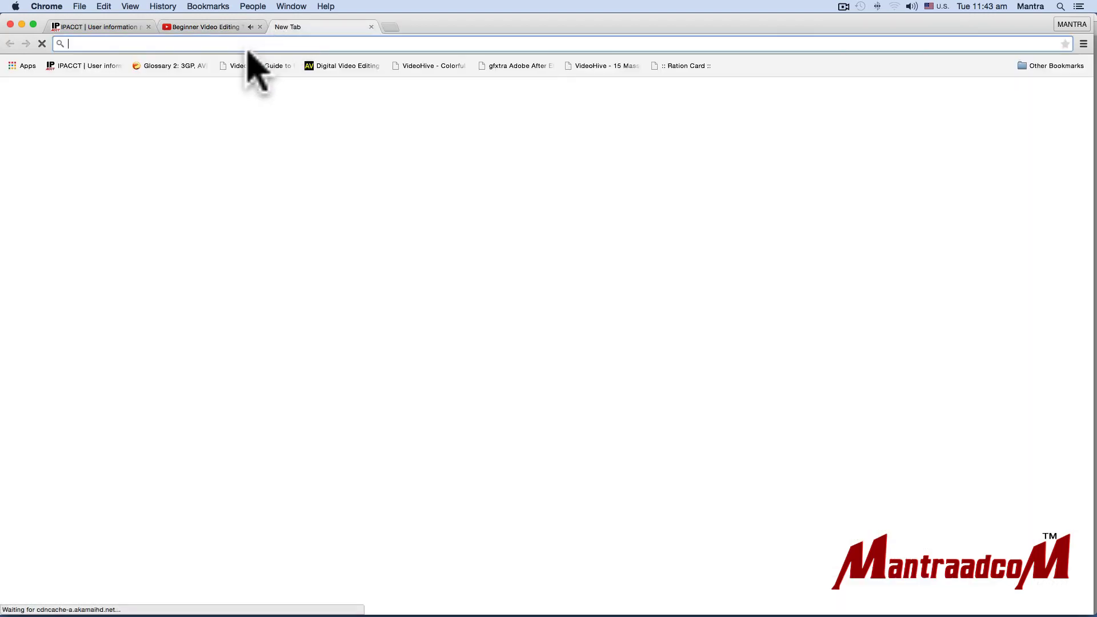
Load keepvid.com in the new tab and focus its video link field.
text(k)
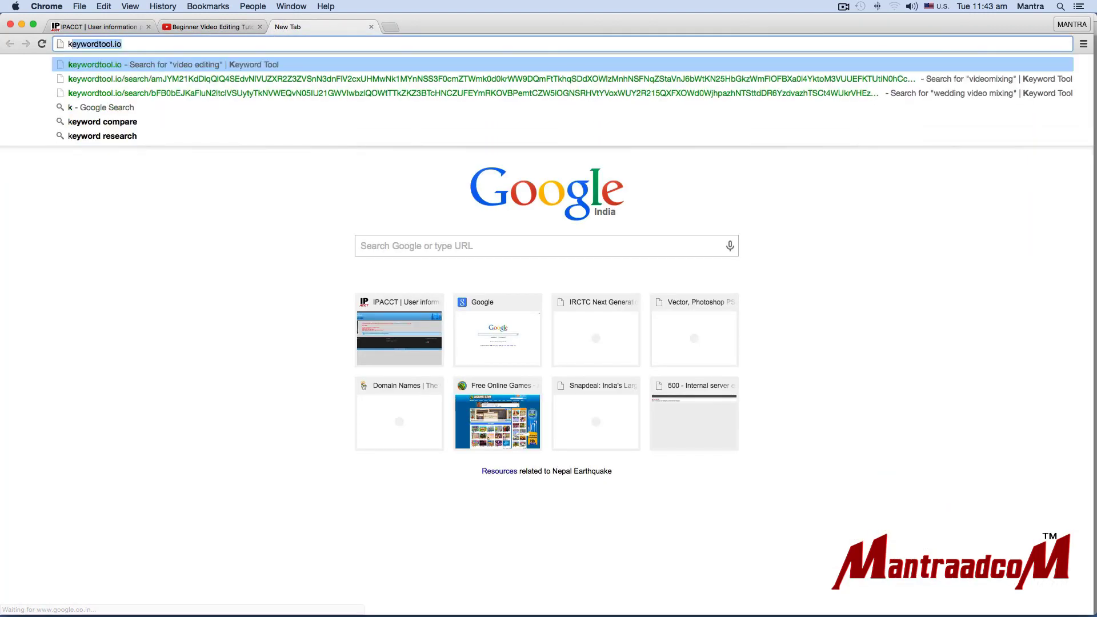
text(eepvid)
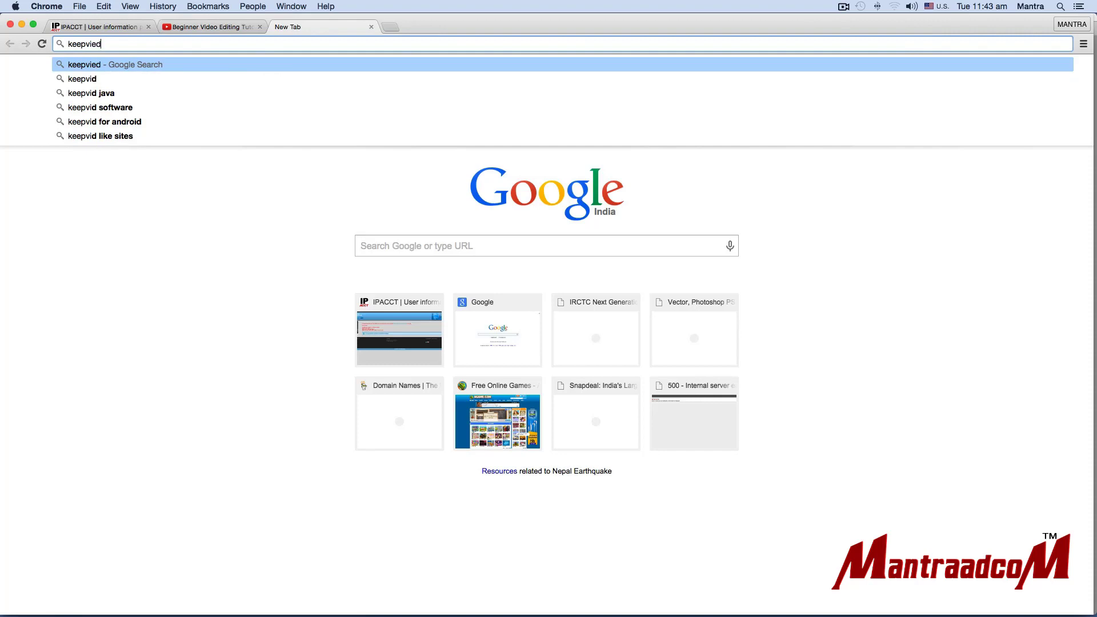
text(.com)
key(Return)
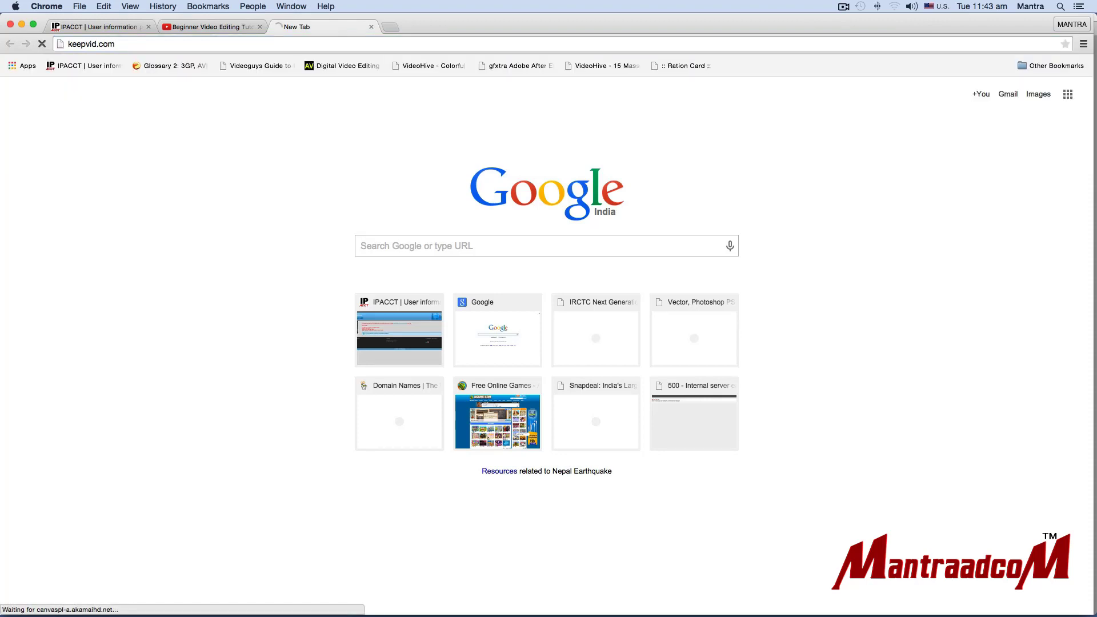
click(356, 107)
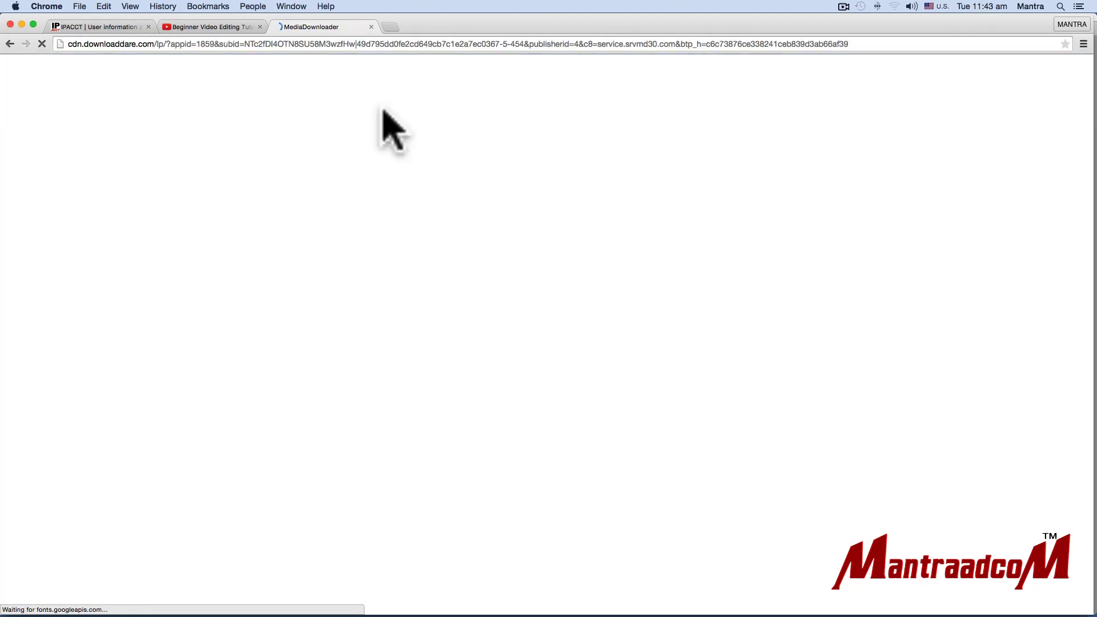
Paste the tutorial's YouTube link into KeepVid, fetch its download links, and choose the MP4.
text(https://www.youtube.com/watch?v=Bg8-83heFRM)
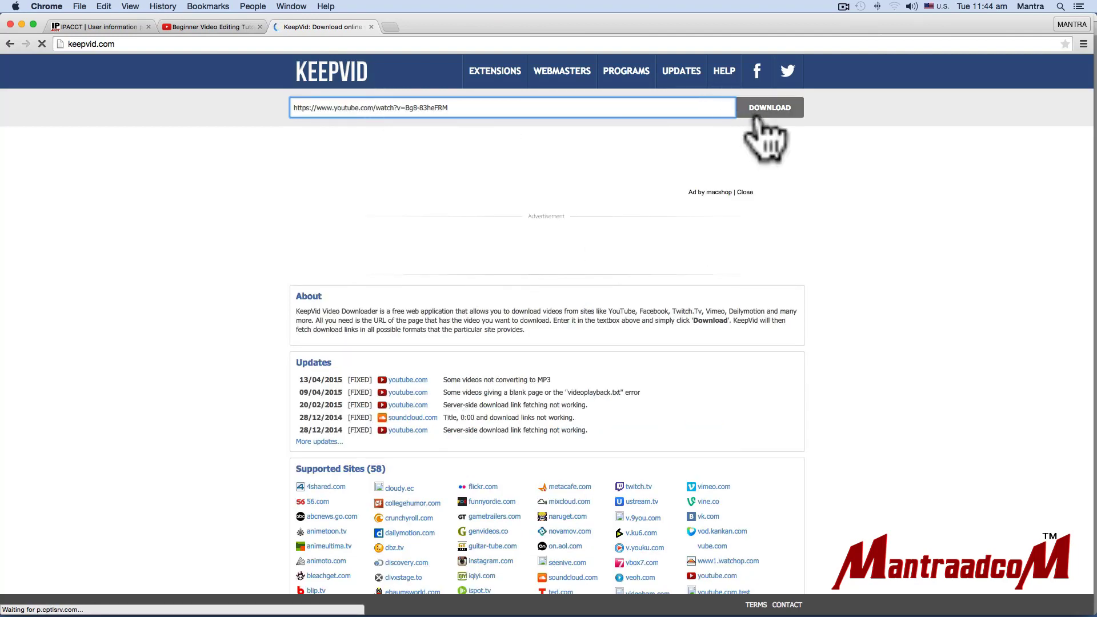
click(770, 111)
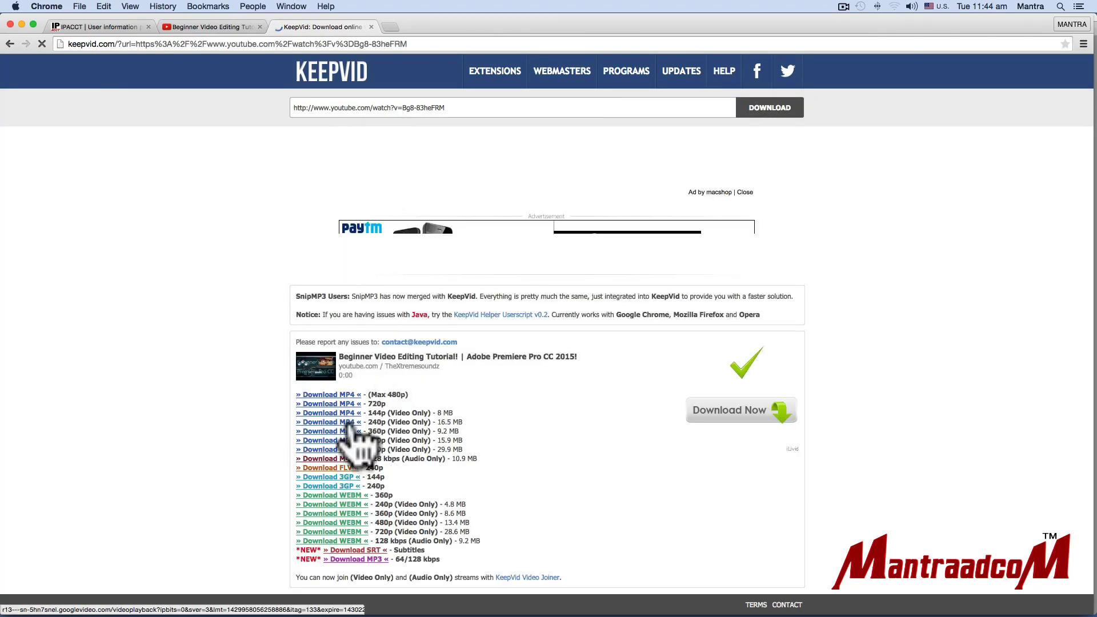
scroll(409, 454, down, 1)
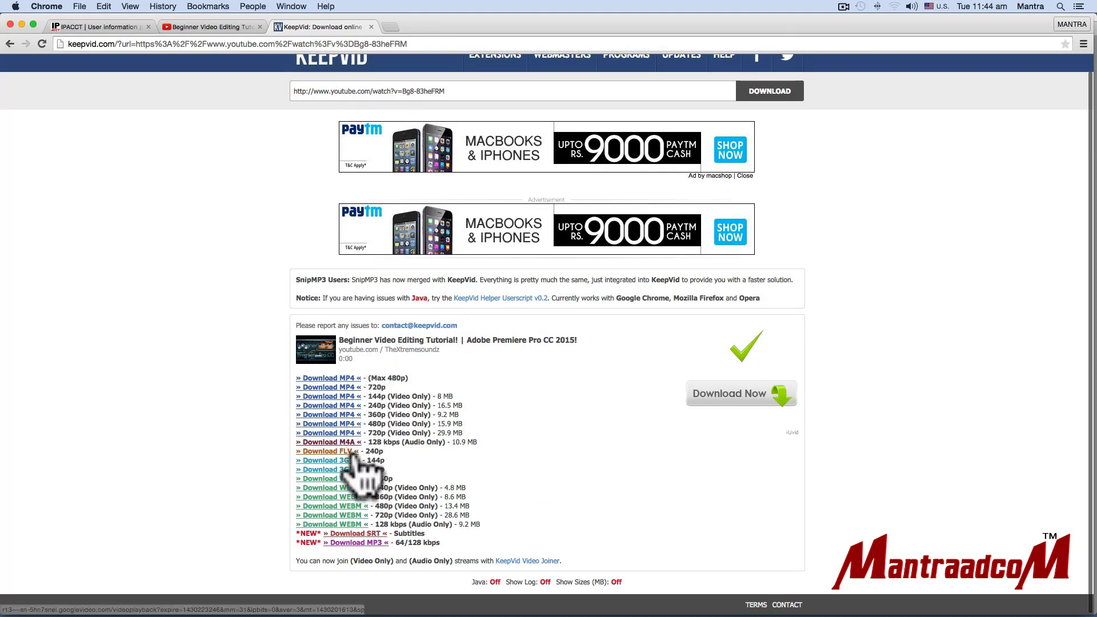
click(347, 389)
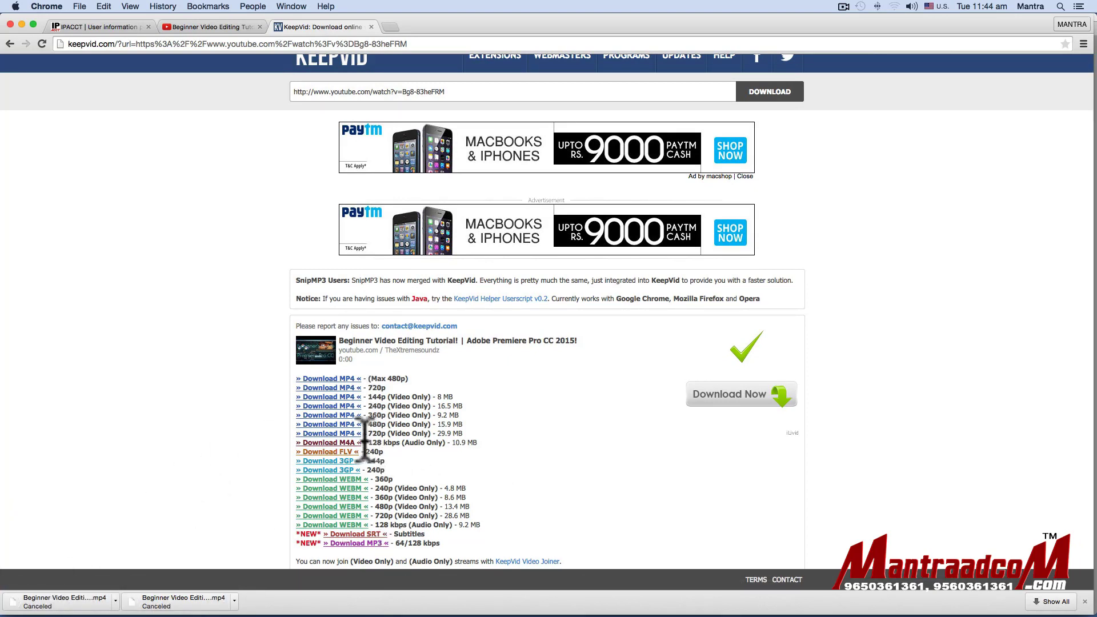
Look over the WEBM, FLV, 3GP and MP3 links, then return to the YouTube tab.
scroll(422, 400, down, 1)
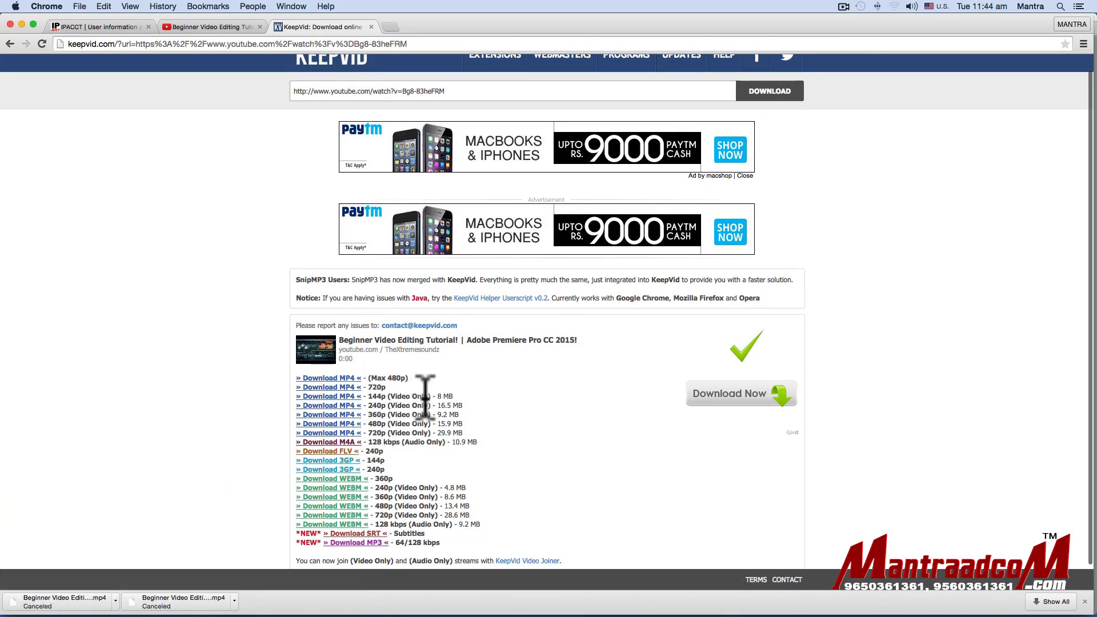
scroll(453, 466, up, 1)
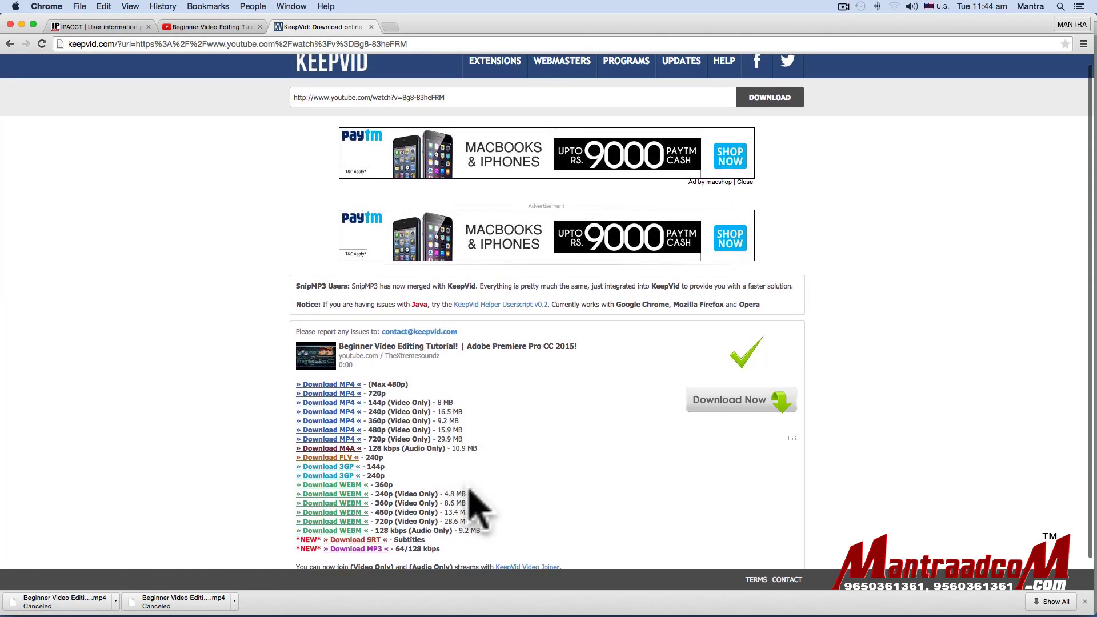
scroll(474, 497, down, 2)
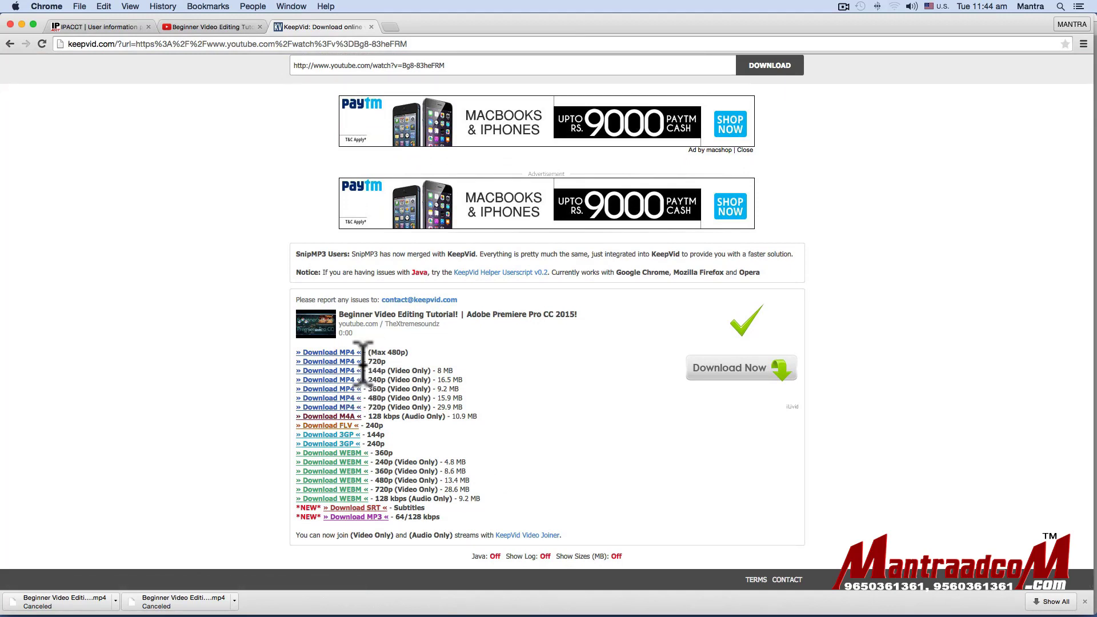
scroll(366, 377, up, 2)
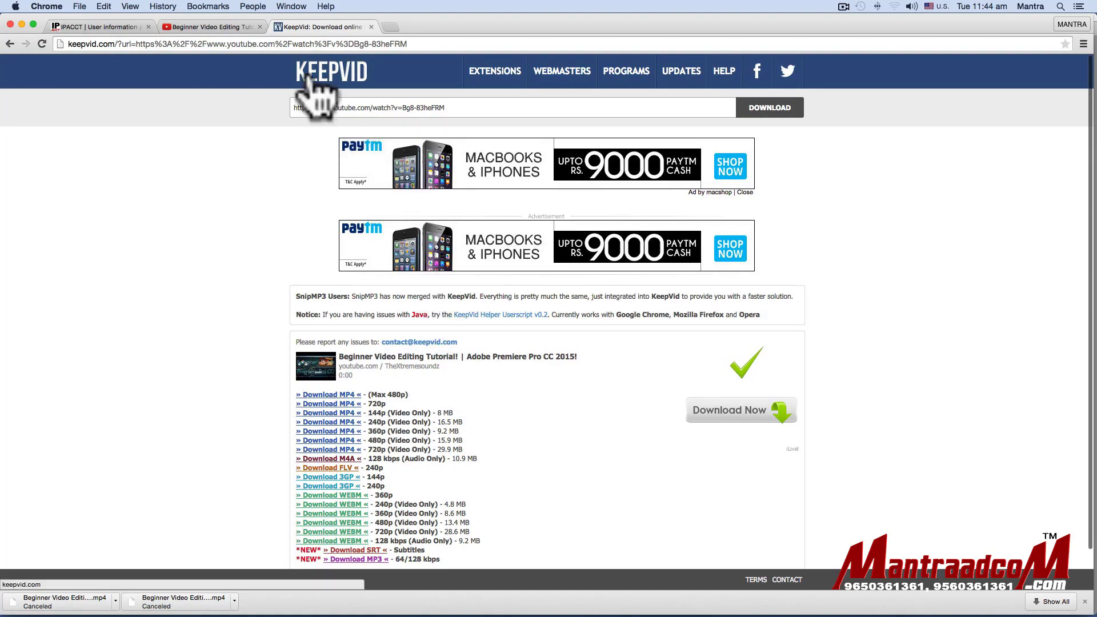
click(228, 27)
Copy the YouTube address, open clipconverter.cc in a new tab, and focus its Media URL field.
click(286, 44)
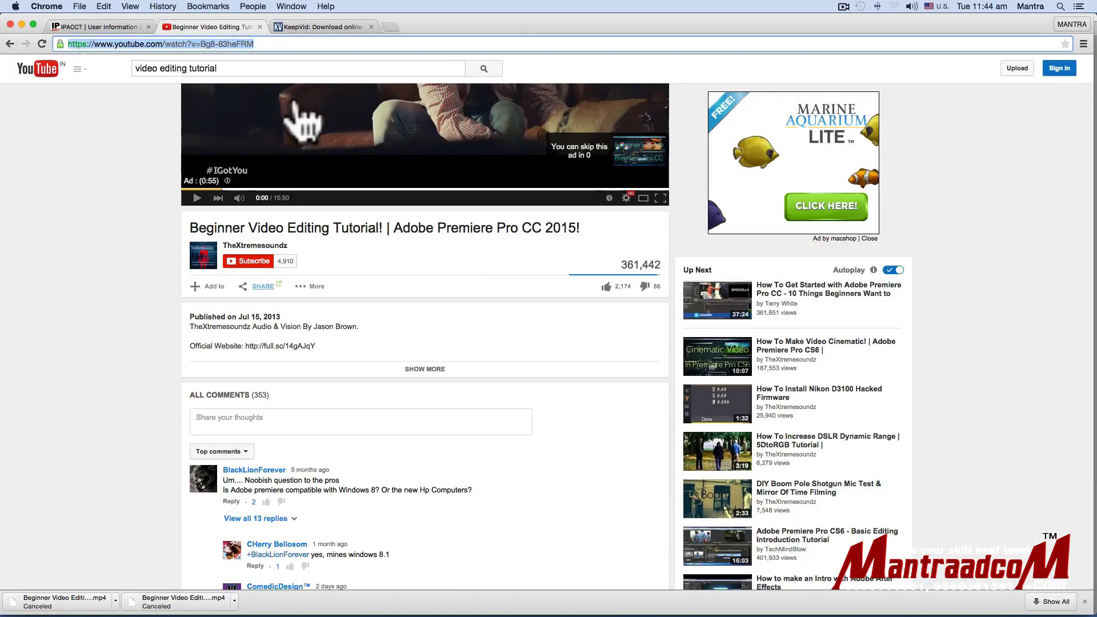
click(390, 27)
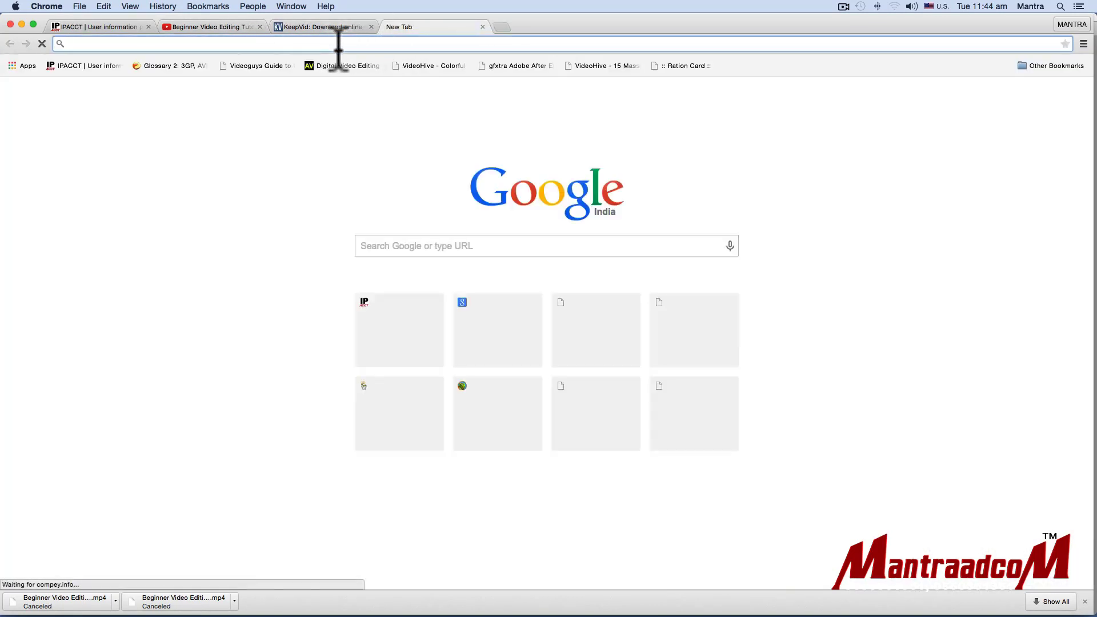
text(clipconverter.)
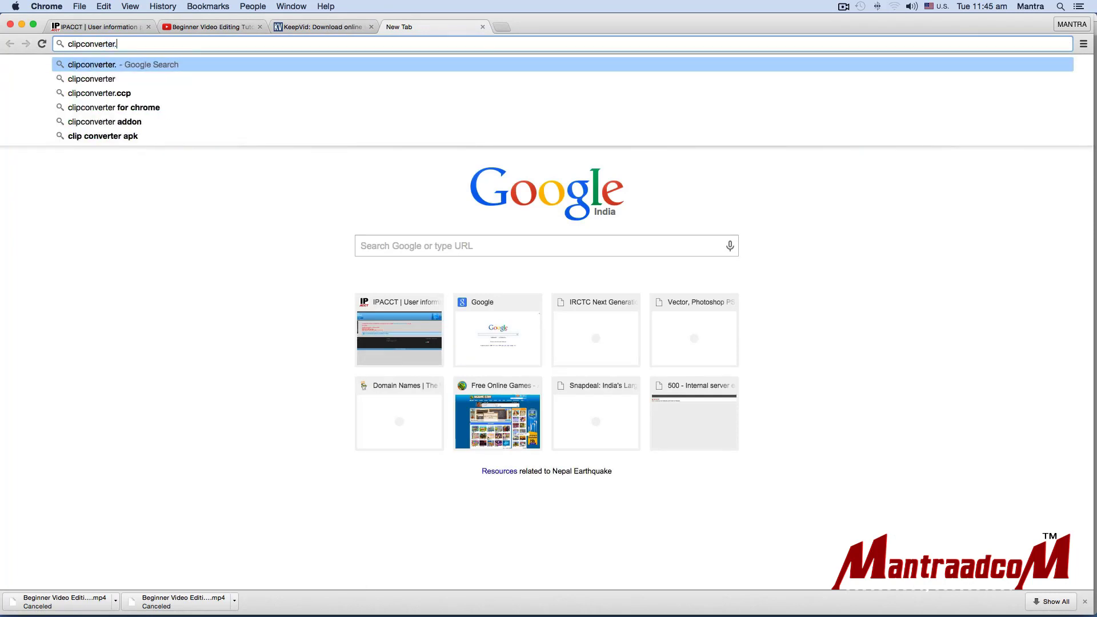
text(cc)
key(Return)
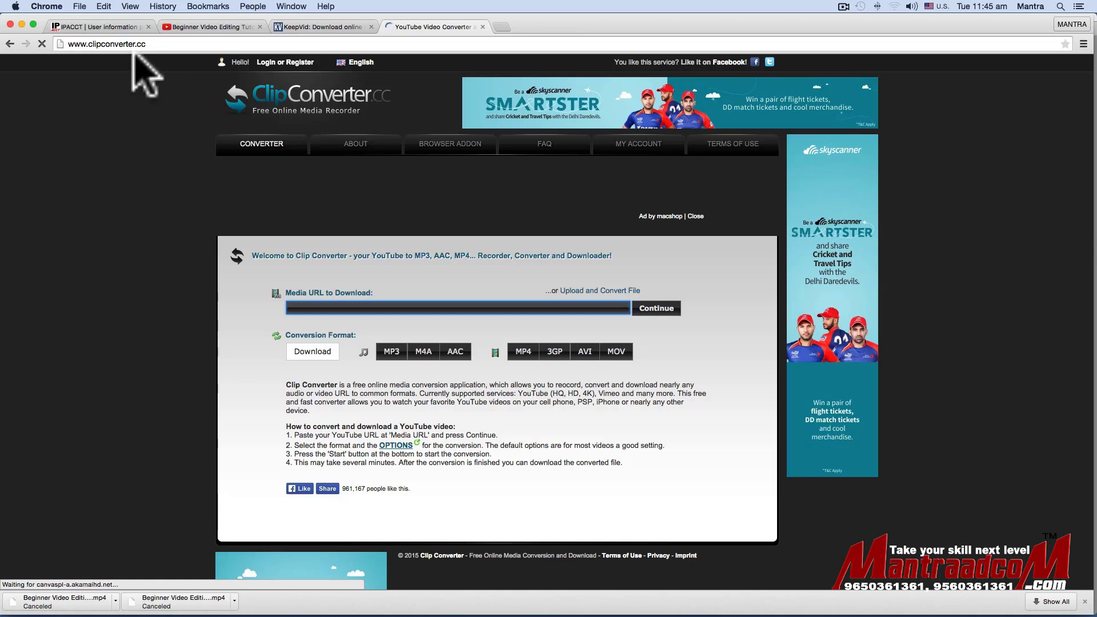
click(150, 44)
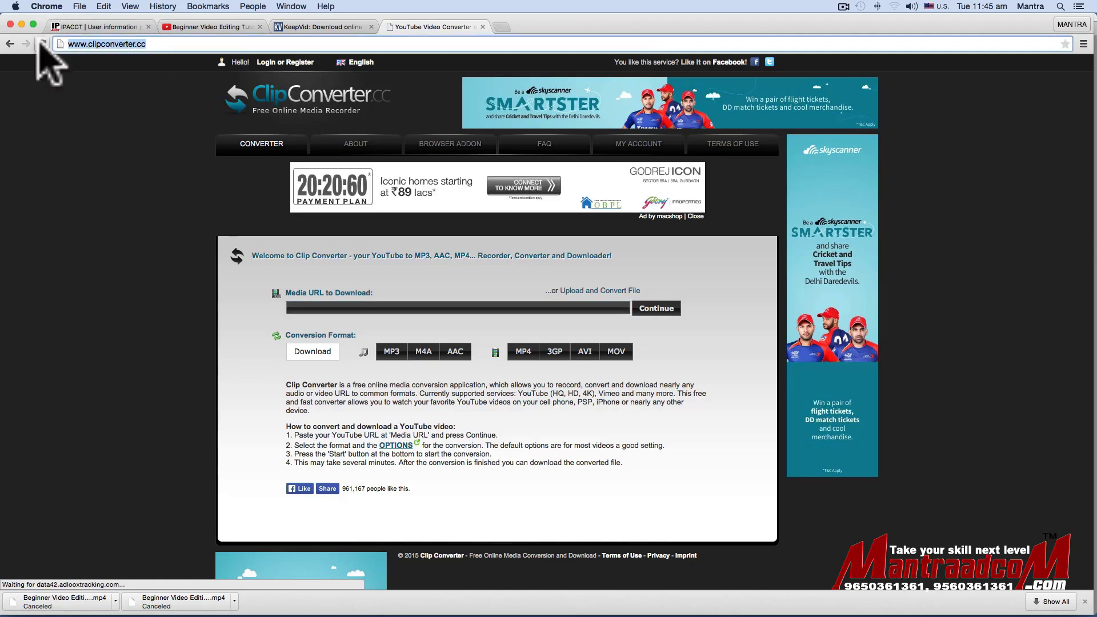
click(332, 307)
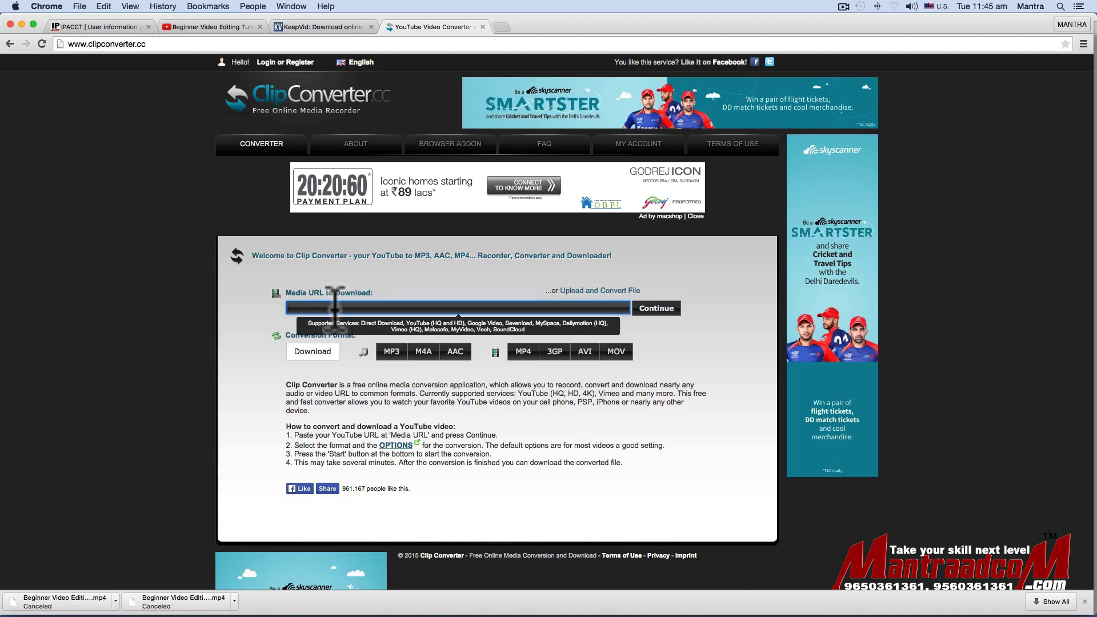
Submit the YouTube link and pick Standard Quality (360p), 25 MB, downloading without conversion.
click(649, 311)
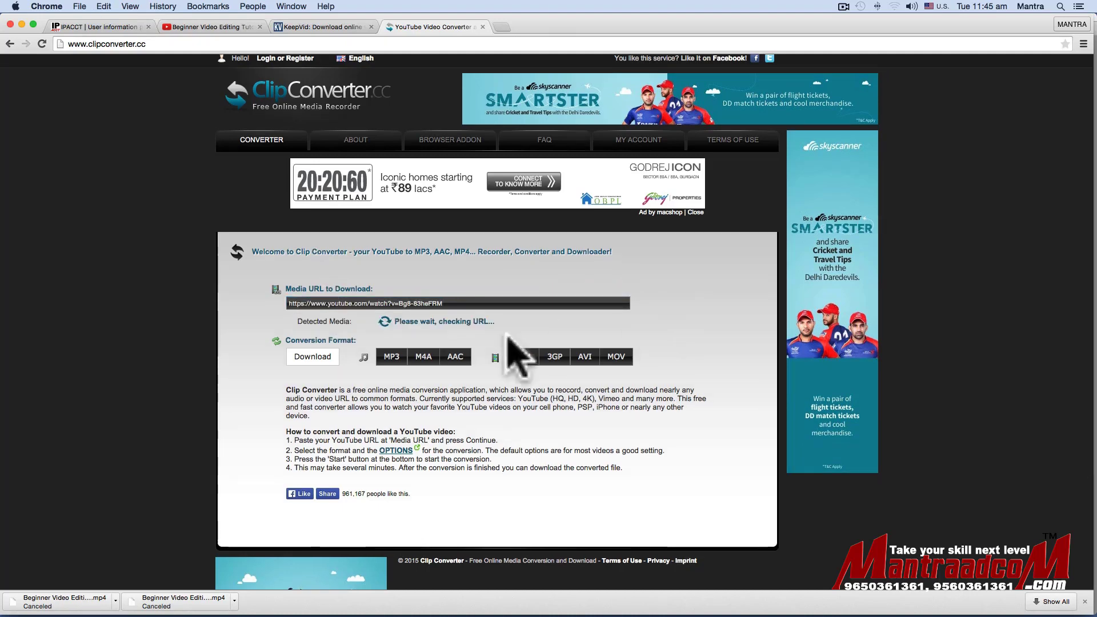
click(656, 321)
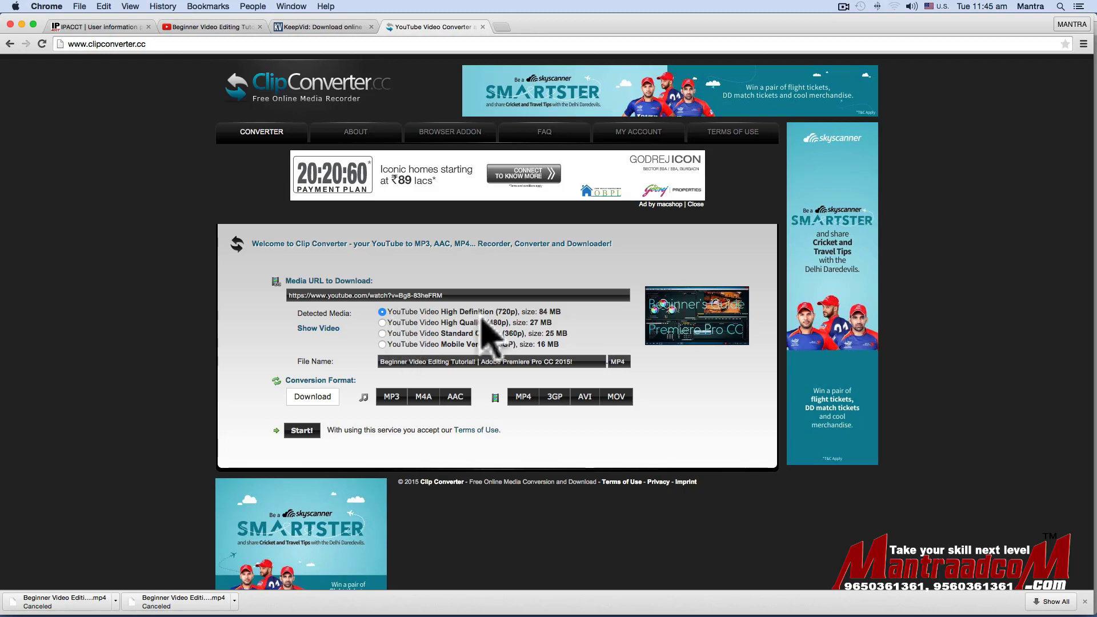
mouse_move(552, 323)
mouse_down()
mouse_move(527, 323)
mouse_move(533, 344)
mouse_up()
scroll(388, 332, down, 1)
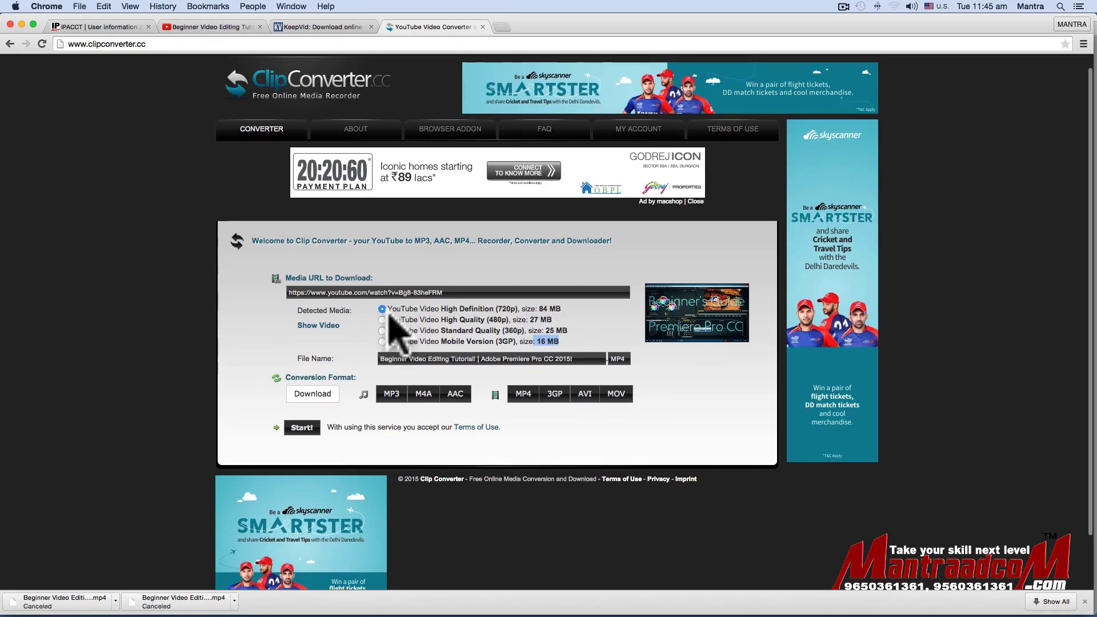
click(381, 331)
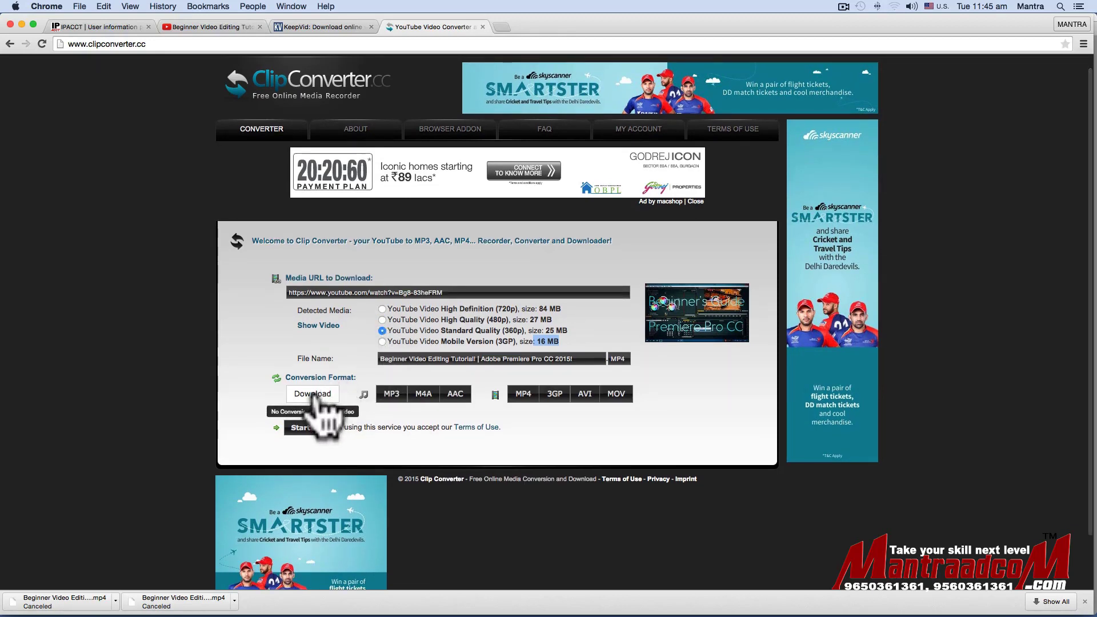
click(523, 394)
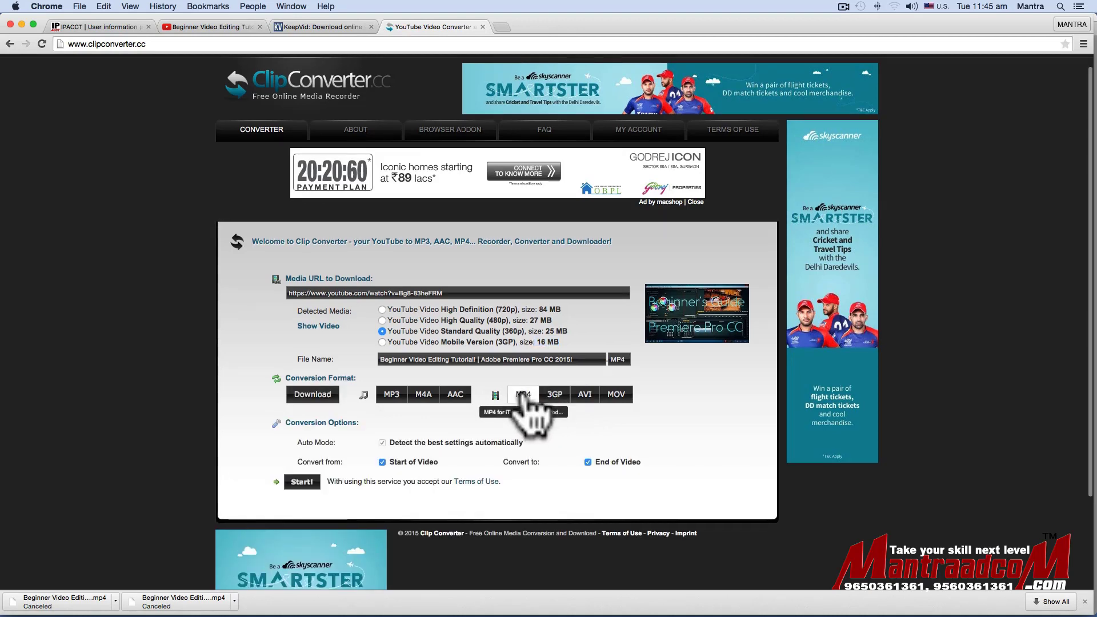
double_click(523, 394)
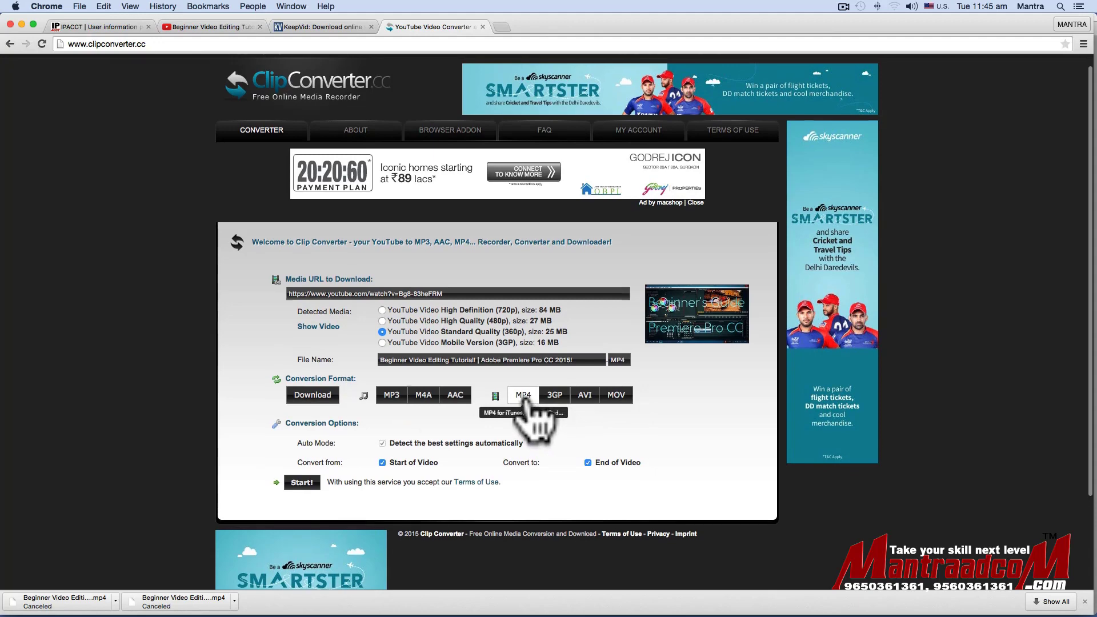
click(307, 407)
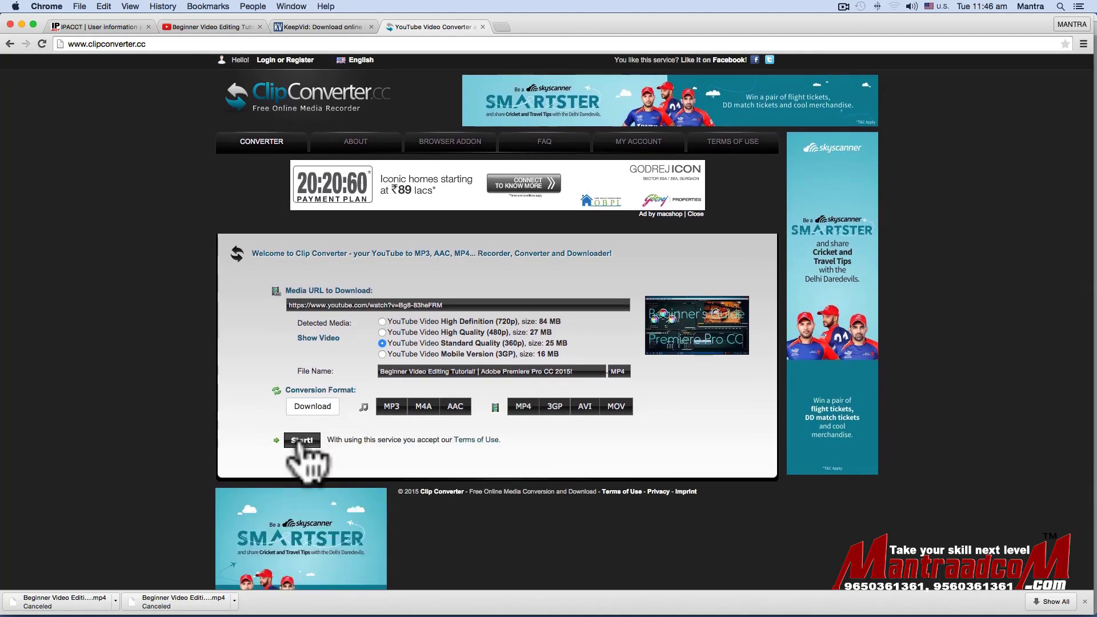
Start the 360p conversion, download the result, dismiss the fake warning, and open the download's options.
click(301, 441)
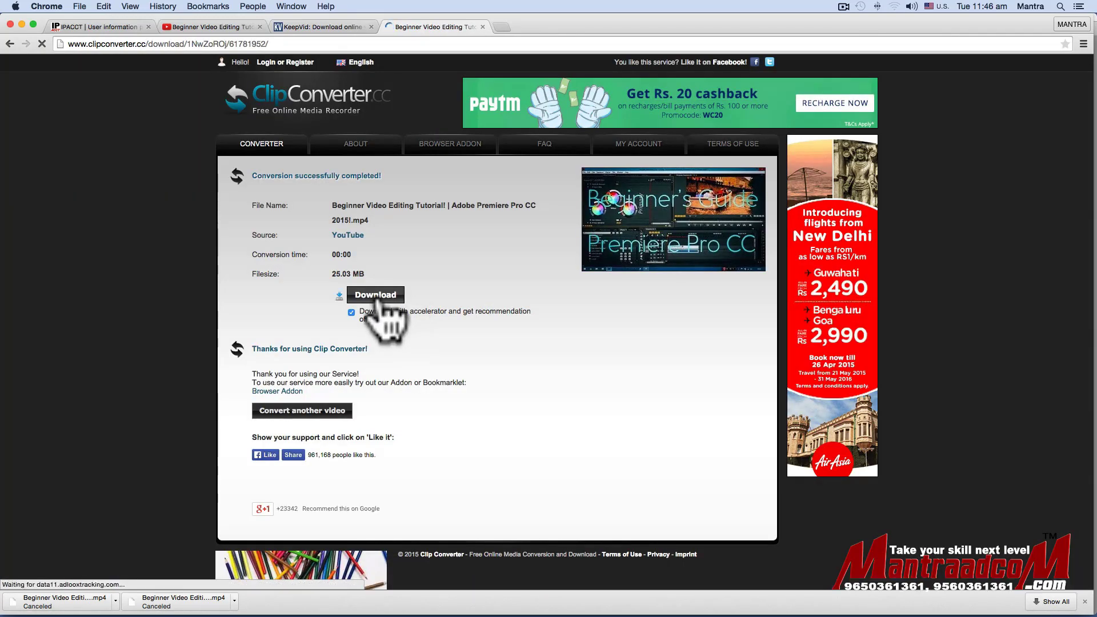
click(377, 298)
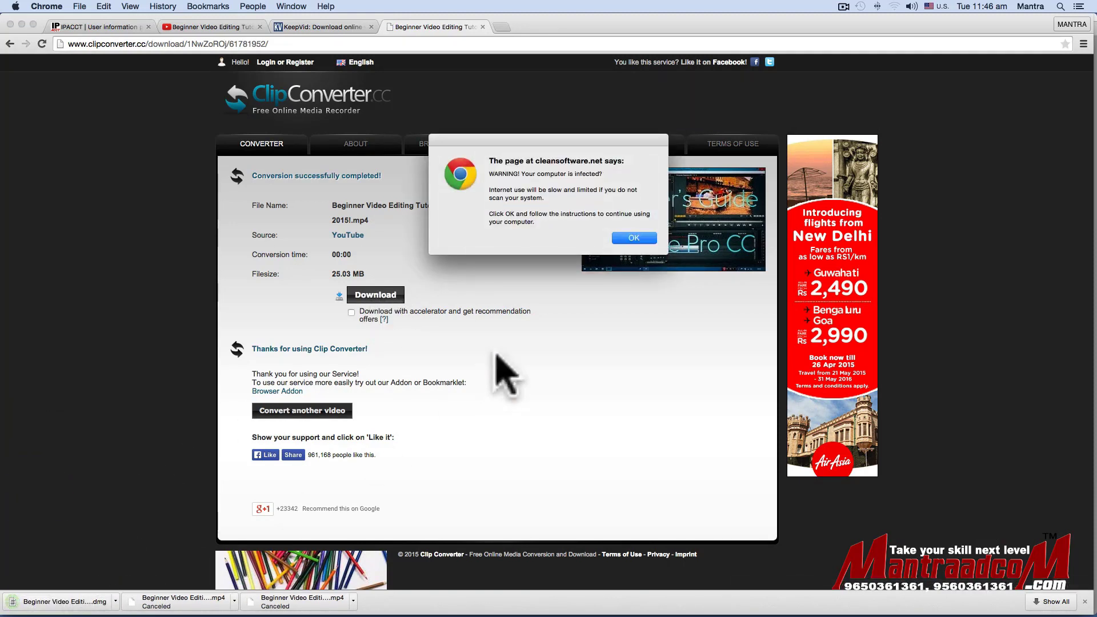
click(634, 238)
click(115, 602)
Open the downloaded disk image and launch the ClipConverter Mac Downloader, approving the security prompt.
click(155, 581)
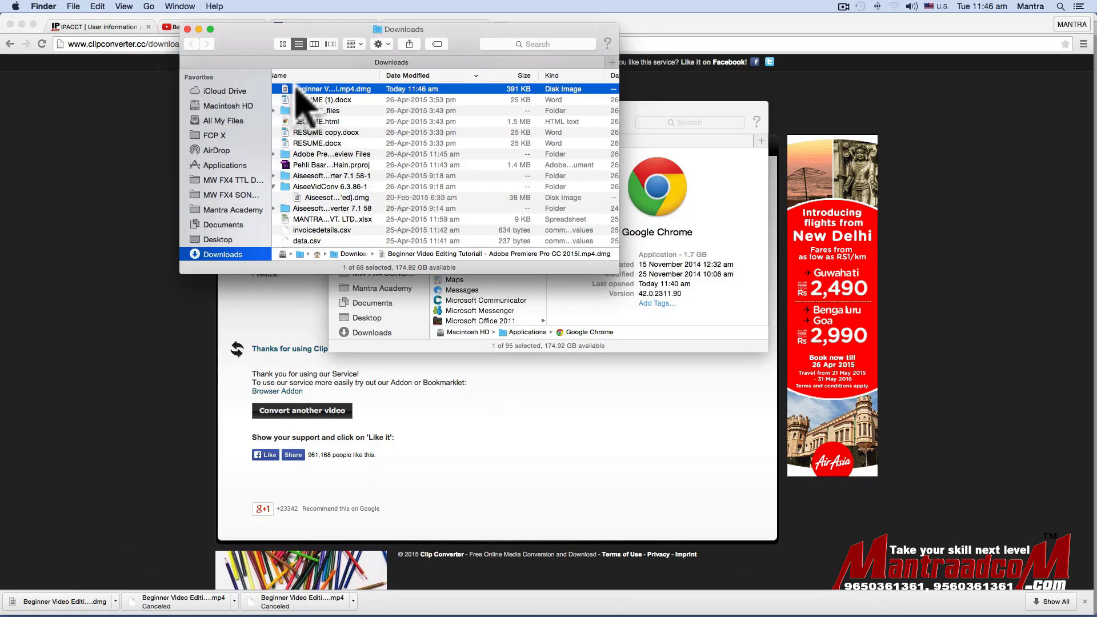
double_click(297, 89)
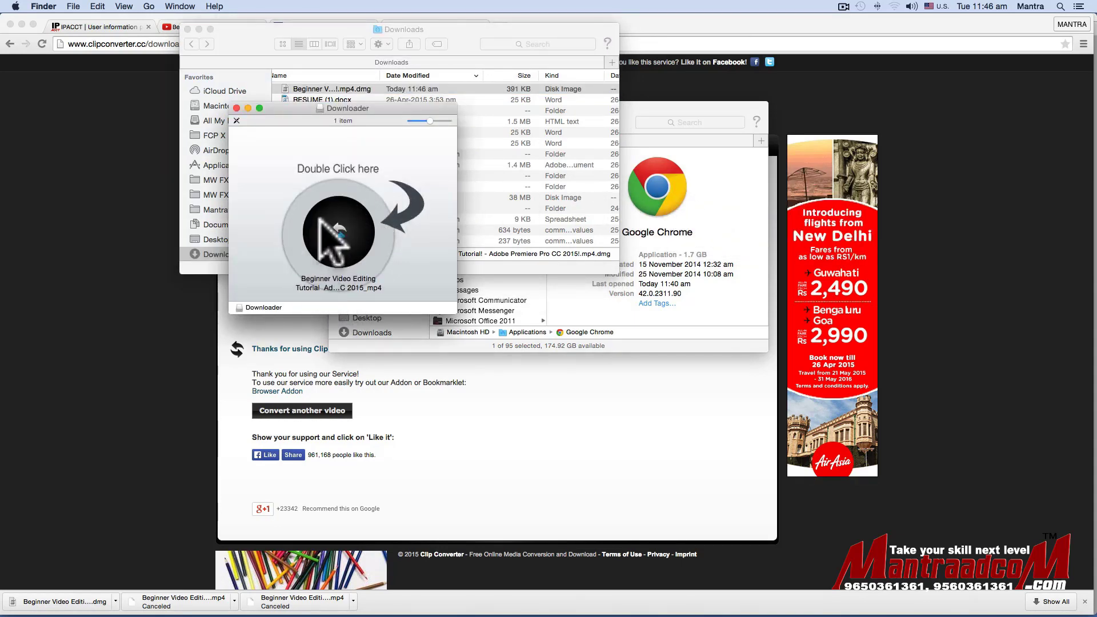
click(338, 232)
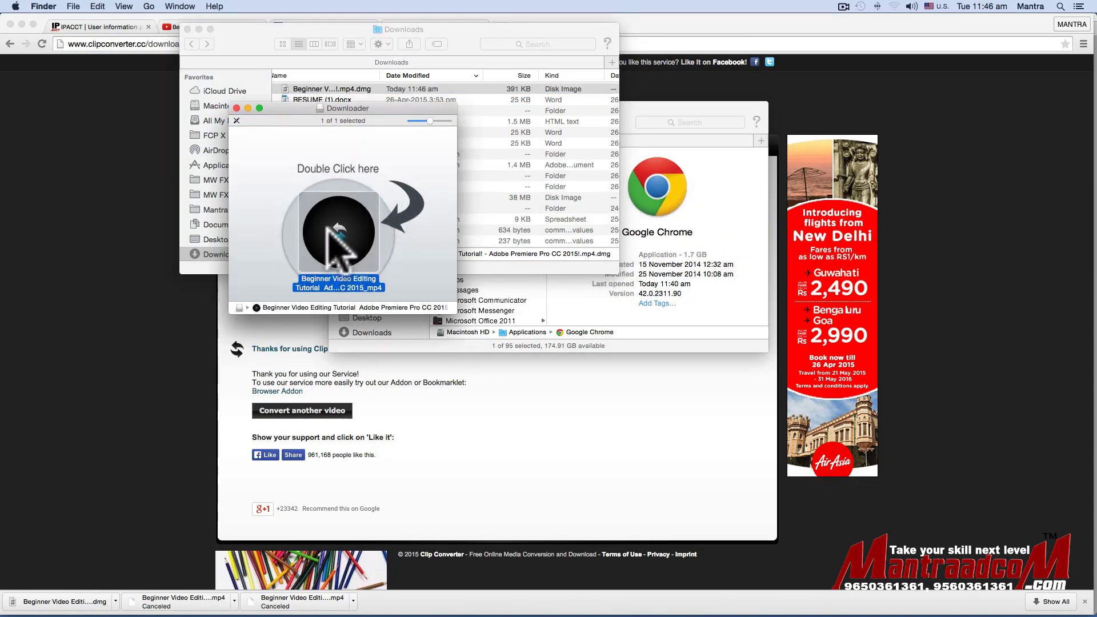
double_click(329, 228)
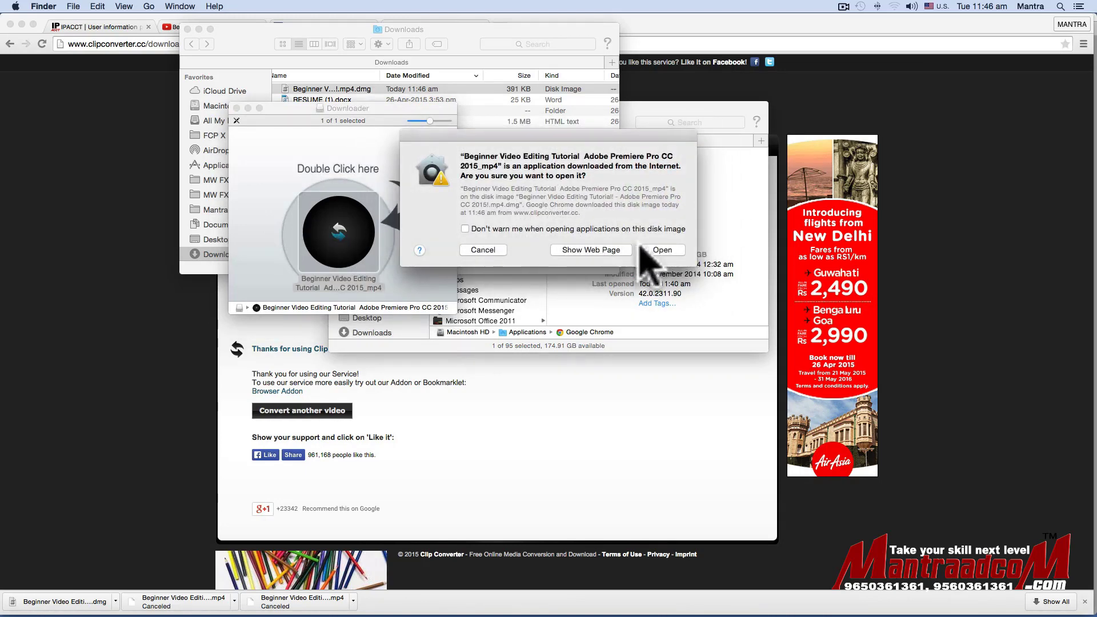
click(660, 248)
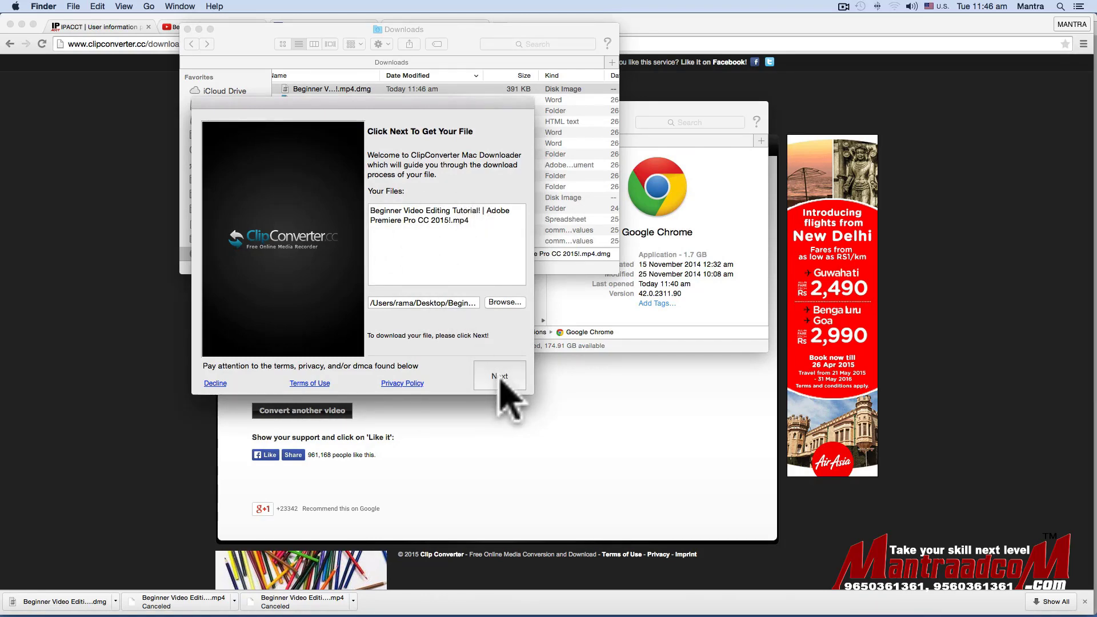
Leave Finder and return to Google Chrome's KeepVid tab with the tutorial's download links.
click(193, 38)
click(188, 29)
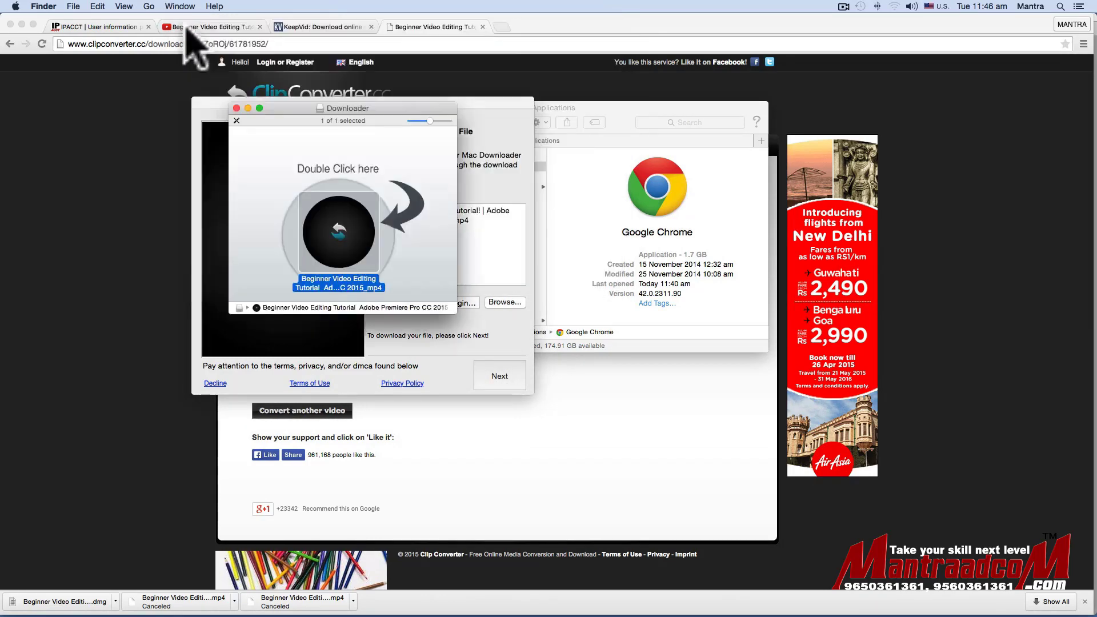
click(288, 29)
Switch to the YouTube tab showing 'Beginner Video Editing Tutorial! | Adobe Premiere Pro CC 2015!'.
click(254, 44)
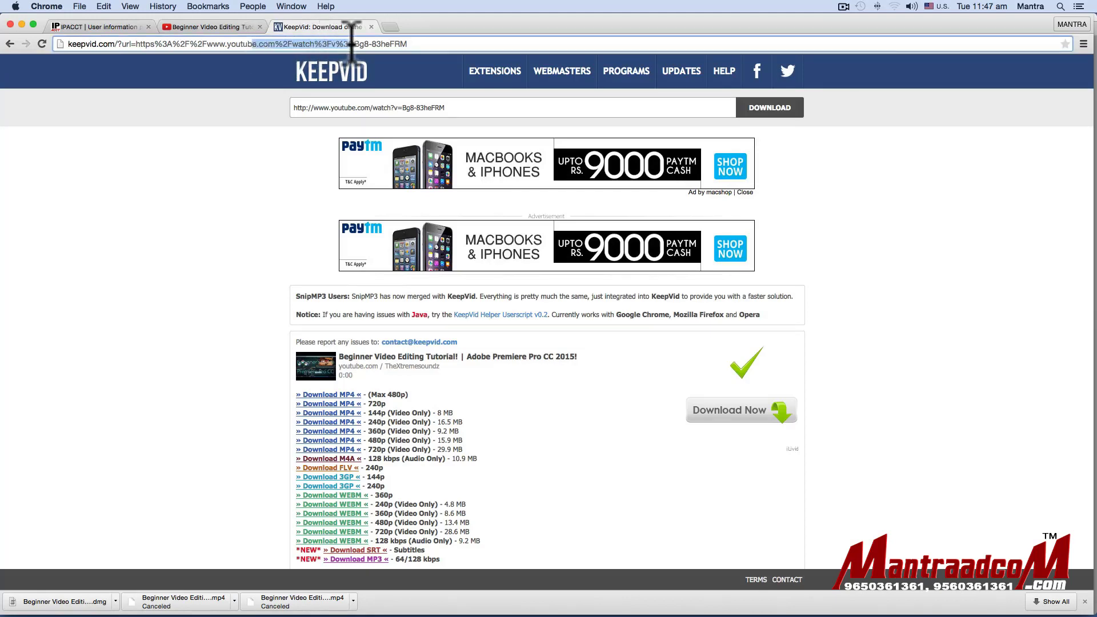
click(225, 27)
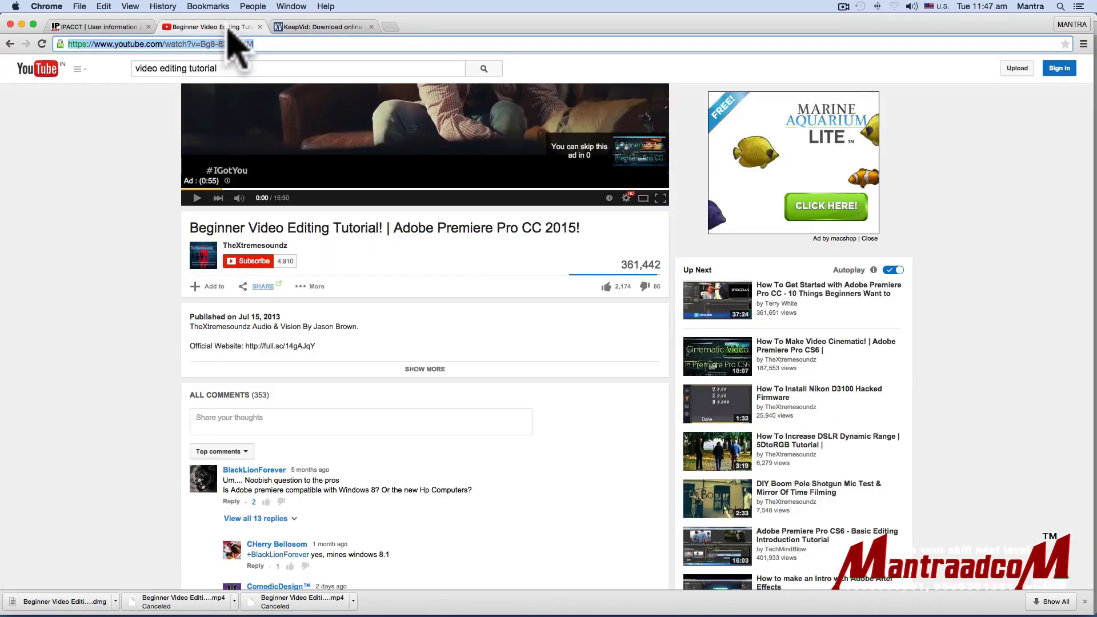